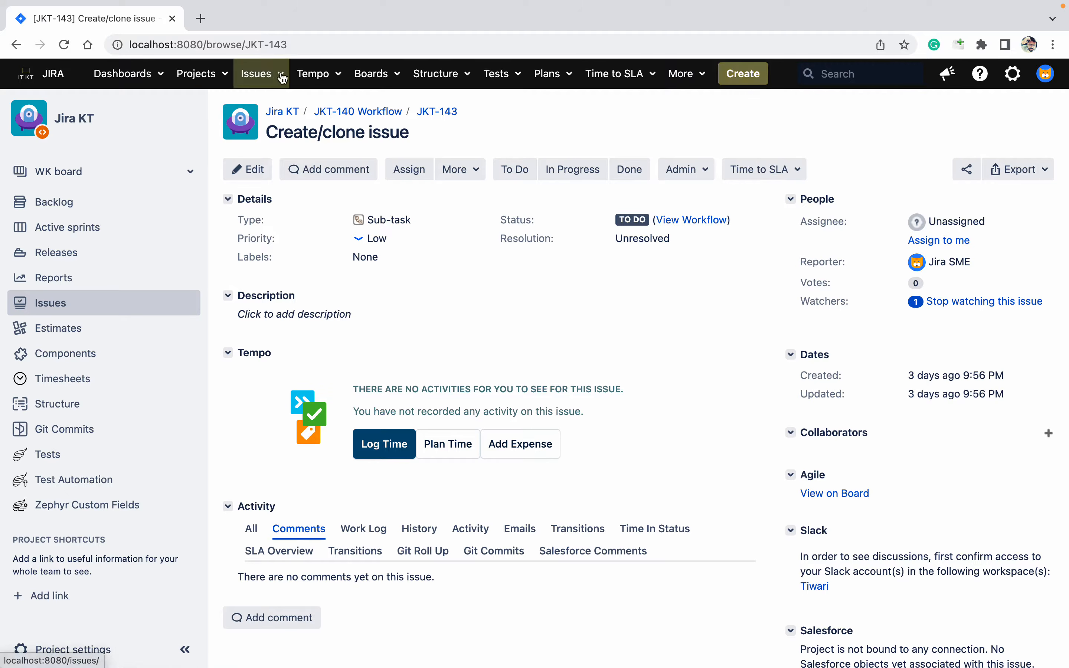
Go from Projects to Jira Test (JT) settings > Workflows and open Workflow for Jira Test
click(228, 88)
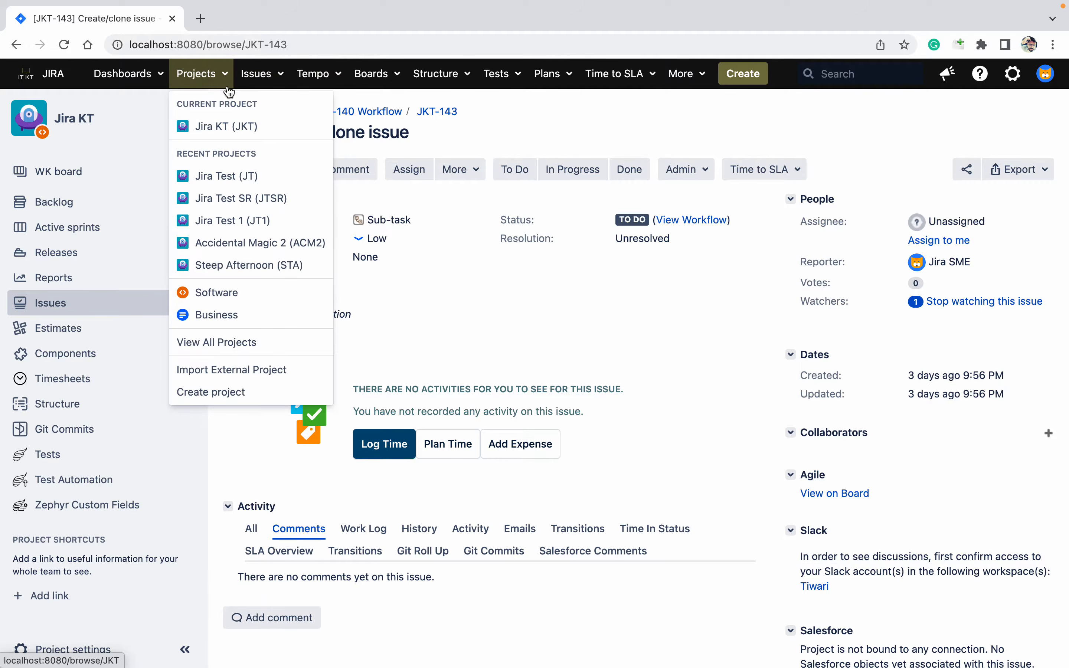
super+click(265, 178)
click(250, 27)
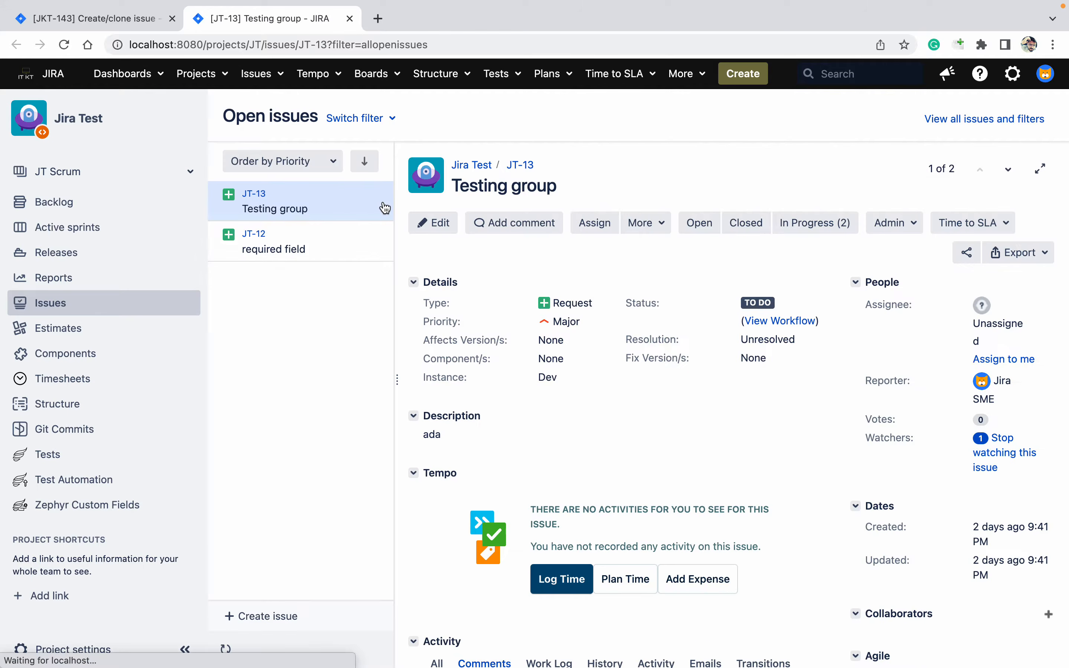
click(94, 651)
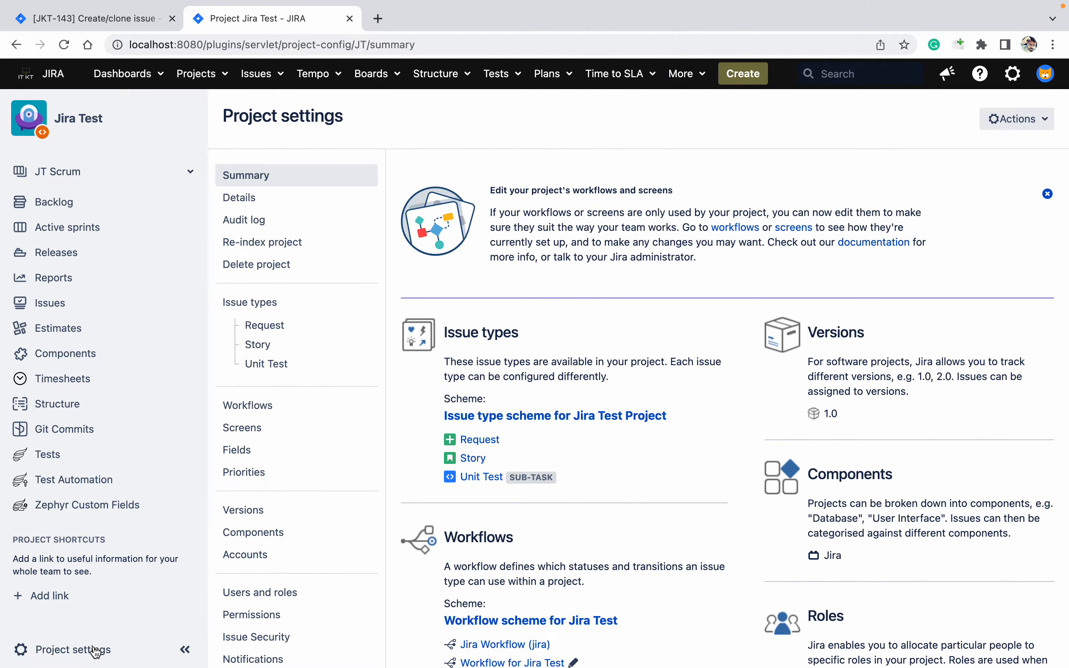
scroll(677, 428, down, 2)
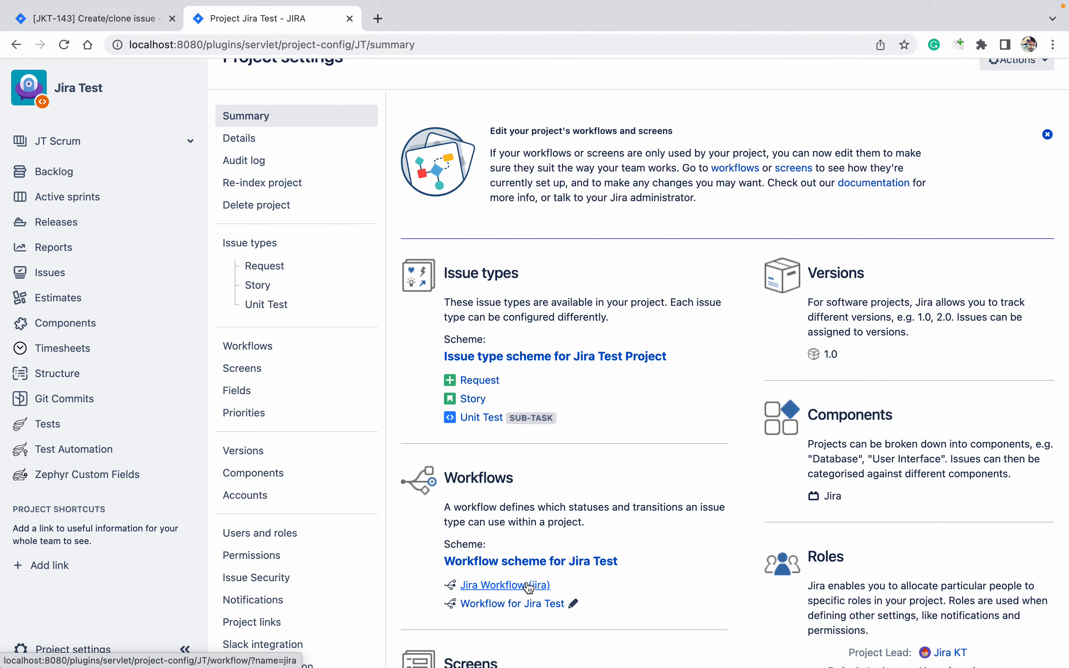
click(504, 570)
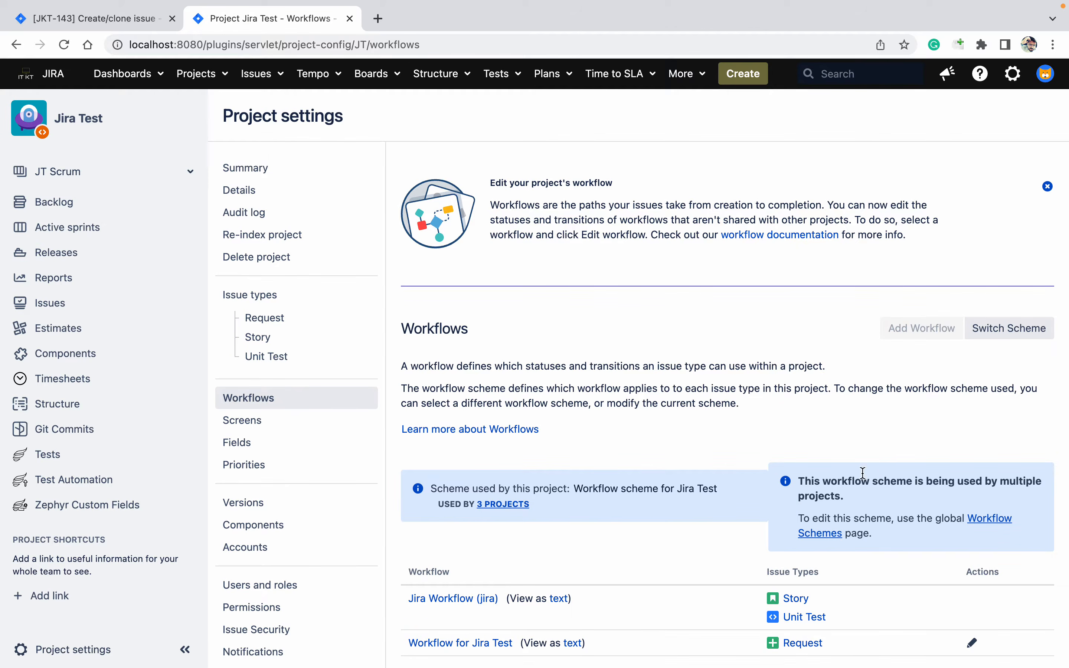
click(504, 643)
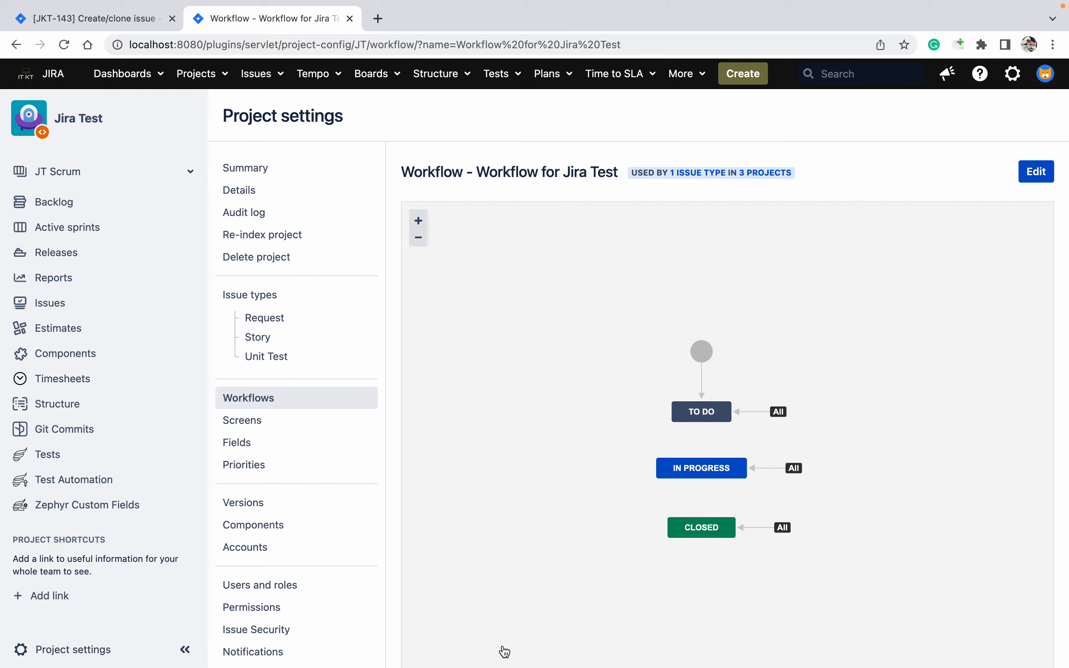
Edit a workflow draft and open the Create transition's post functions, confirming with the admin password
click(1036, 173)
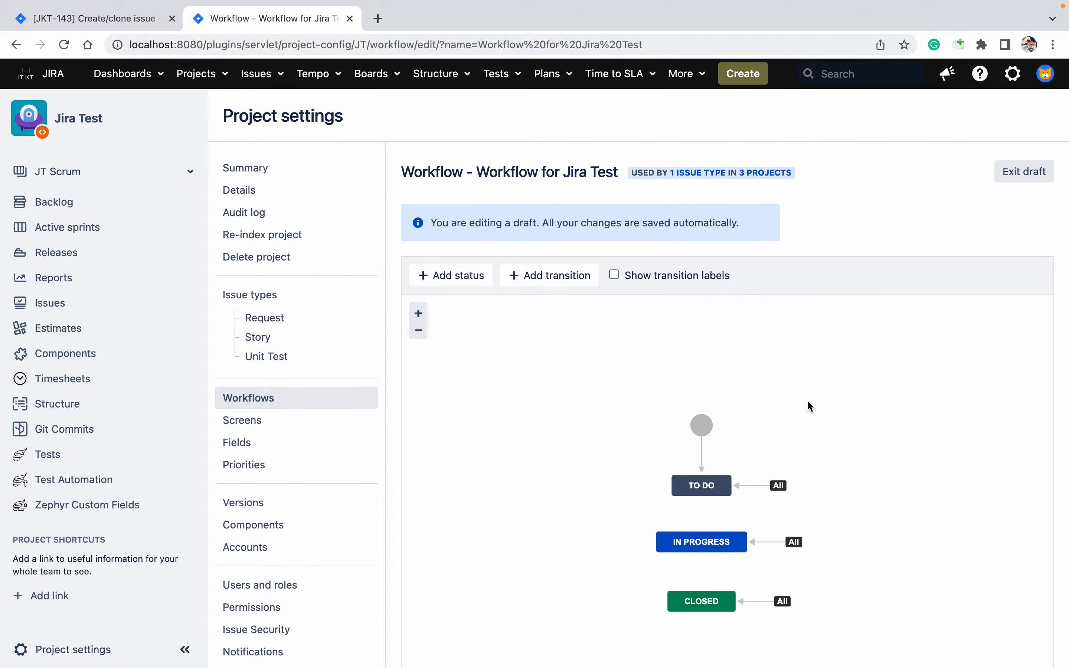
click(704, 460)
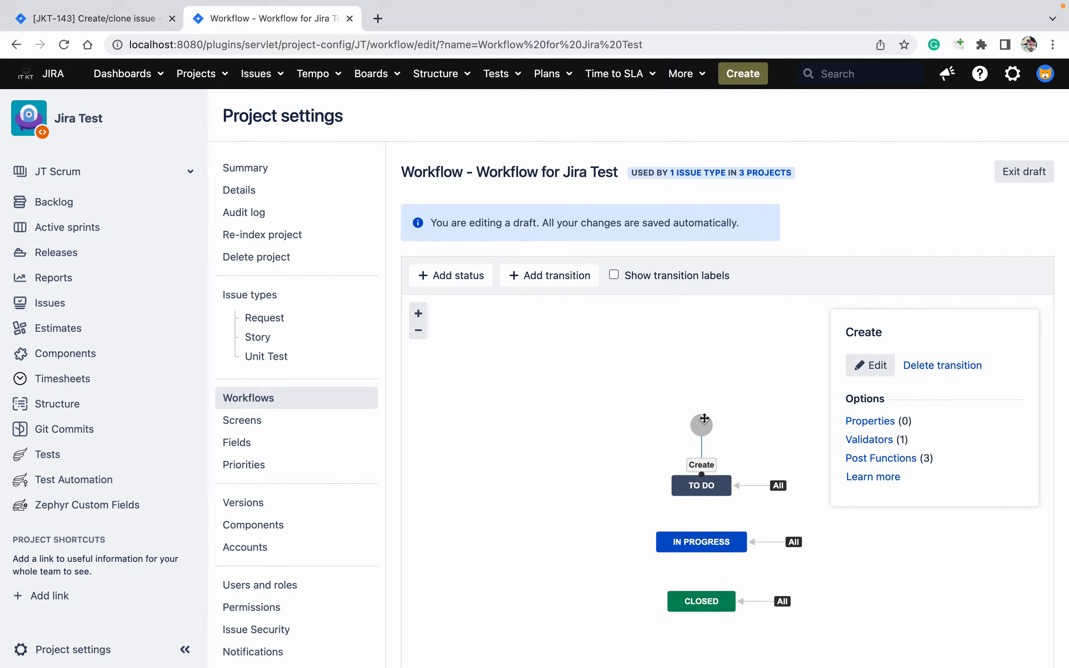
click(909, 460)
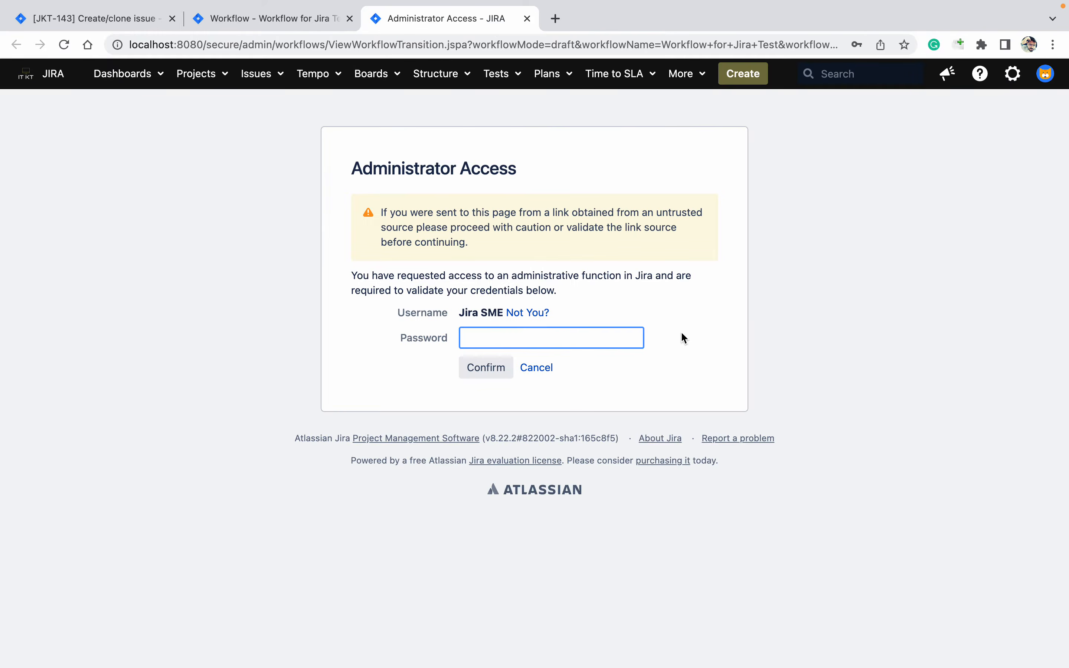
text(admin1234)
key(Return)
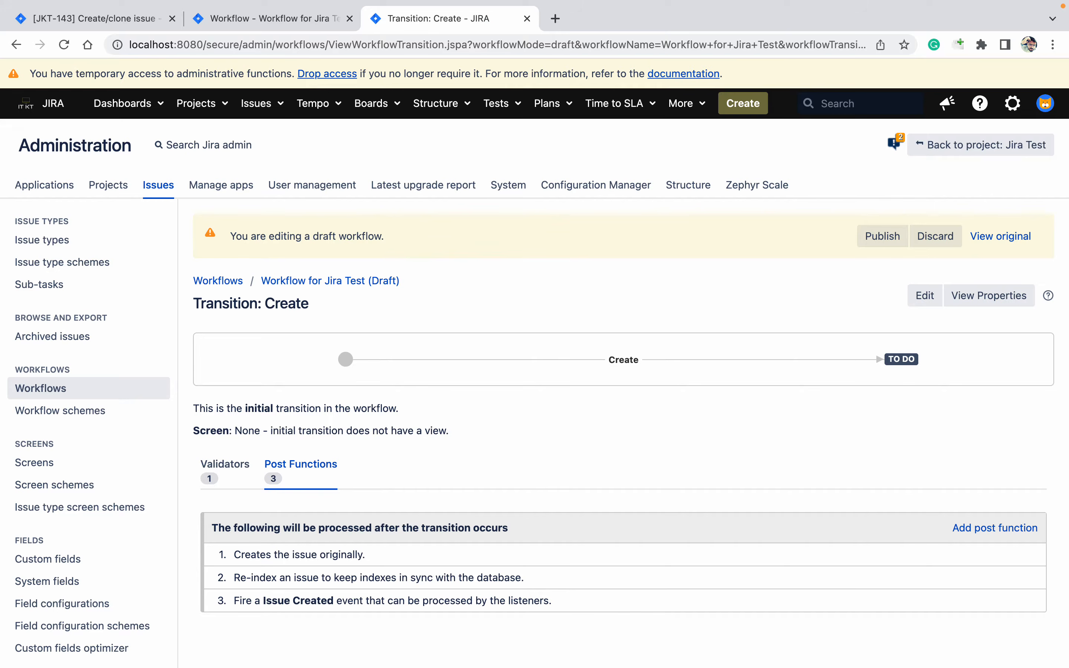
Start a new post function and scroll the list to Create / Clone issue(s) (JMWE app)
click(992, 532)
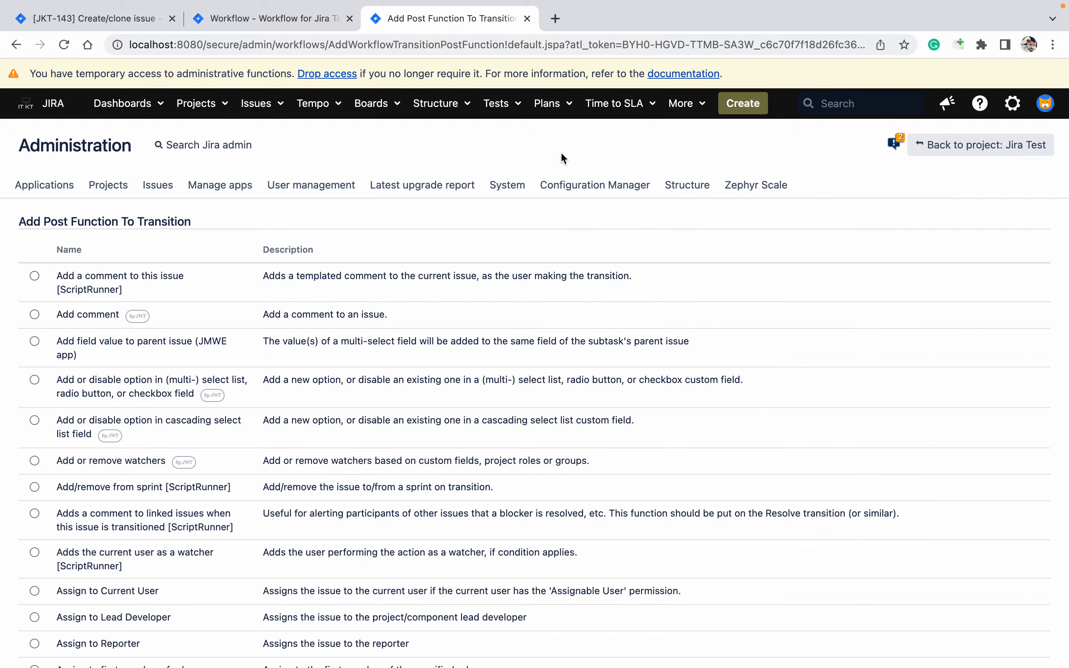
scroll(564, 160, down, 2)
scroll(563, 158, down, 10)
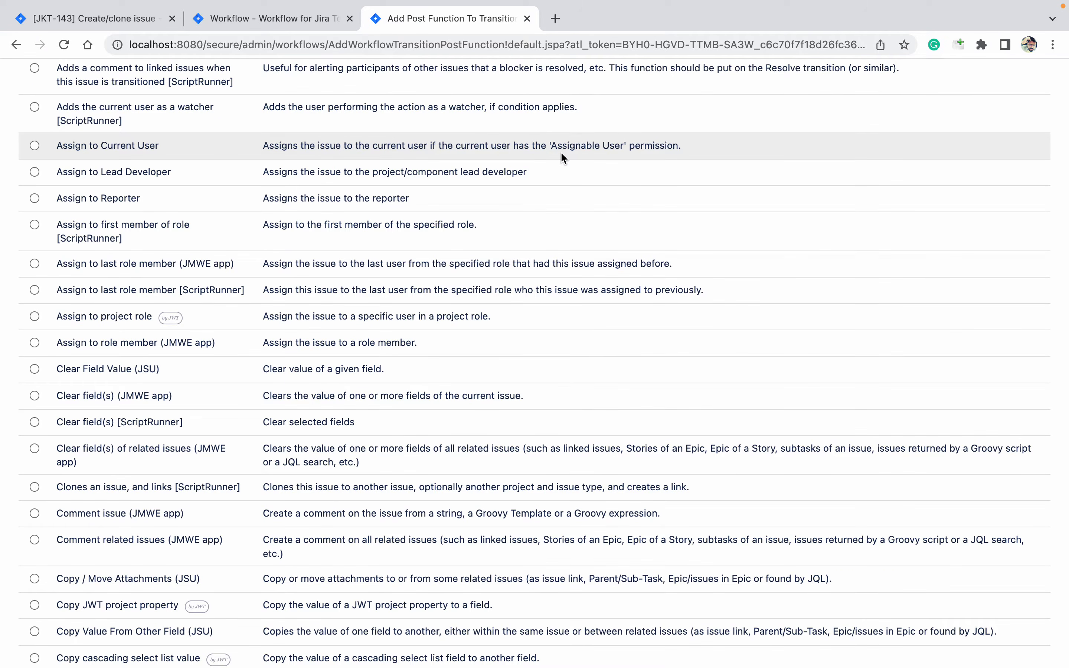
scroll(561, 151, down, 1)
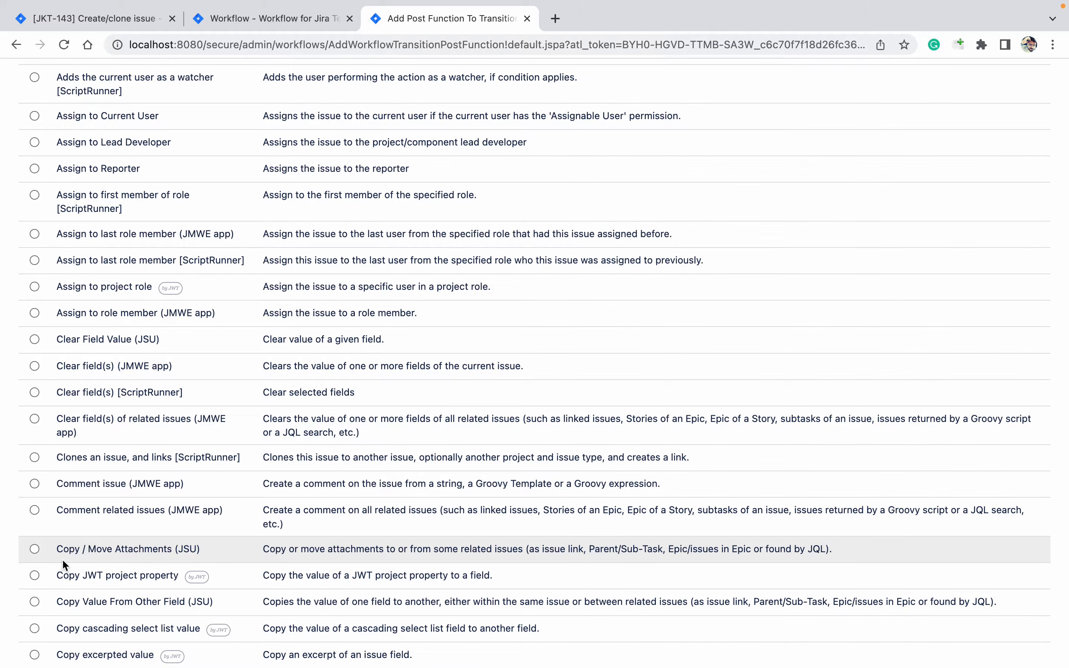
scroll(62, 559, down, 5)
scroll(62, 560, down, 10)
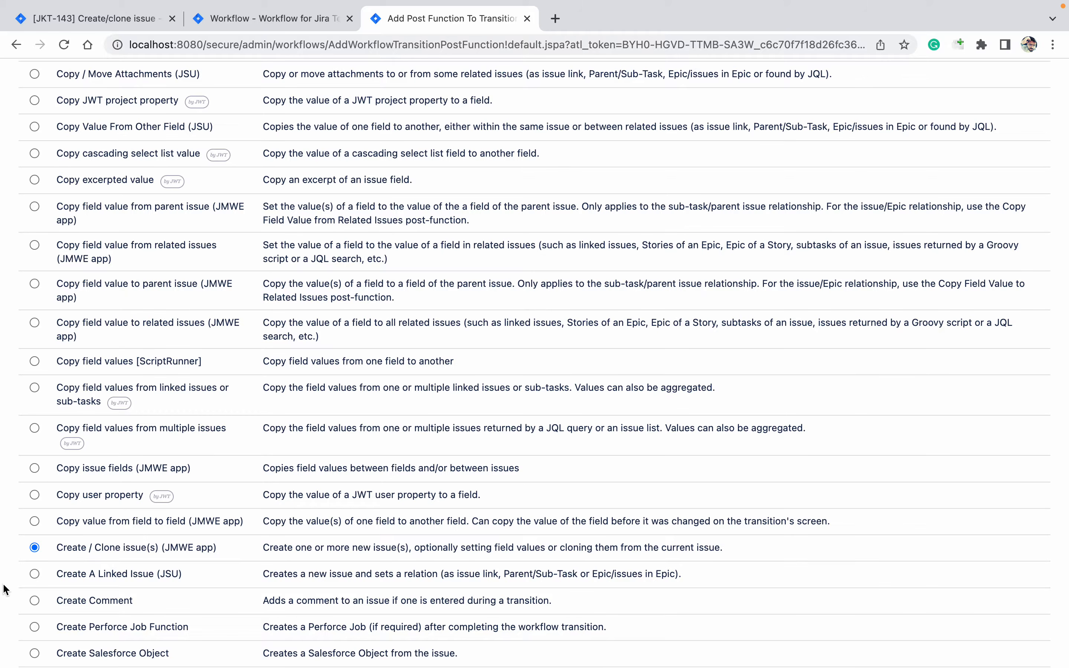
scroll(10, 594, down, 10)
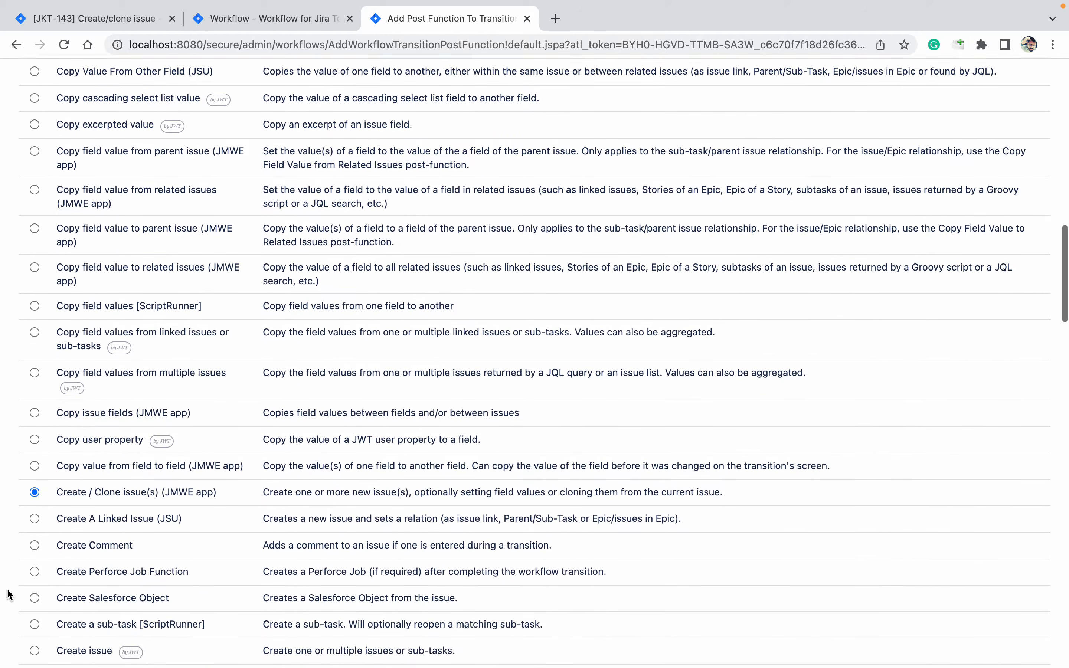
scroll(9, 594, down, 15)
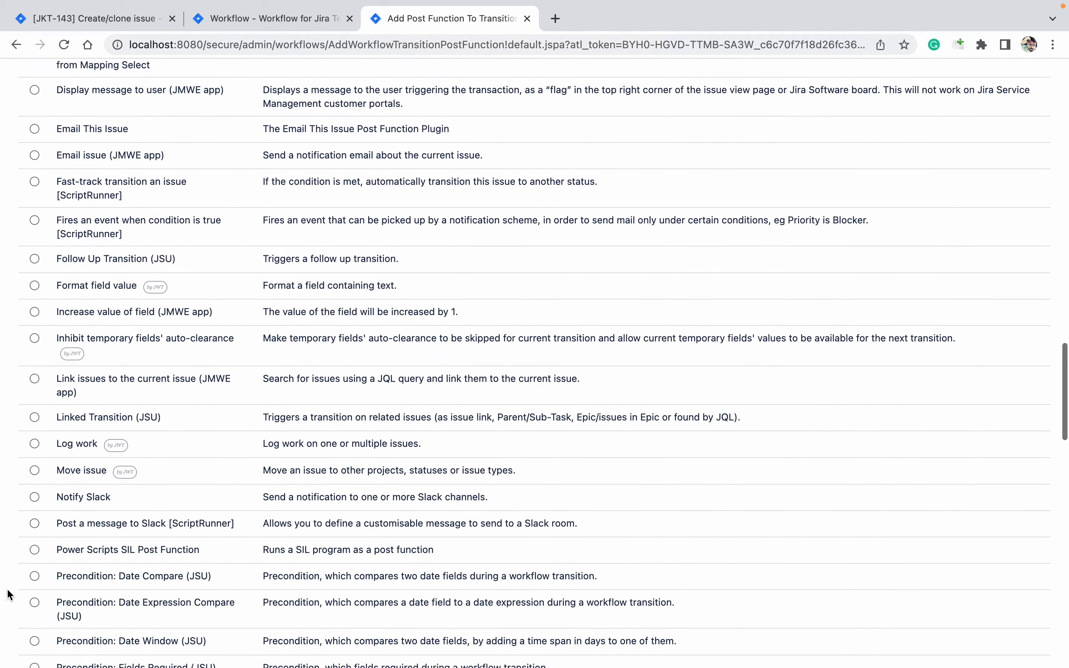
scroll(10, 595, down, 17)
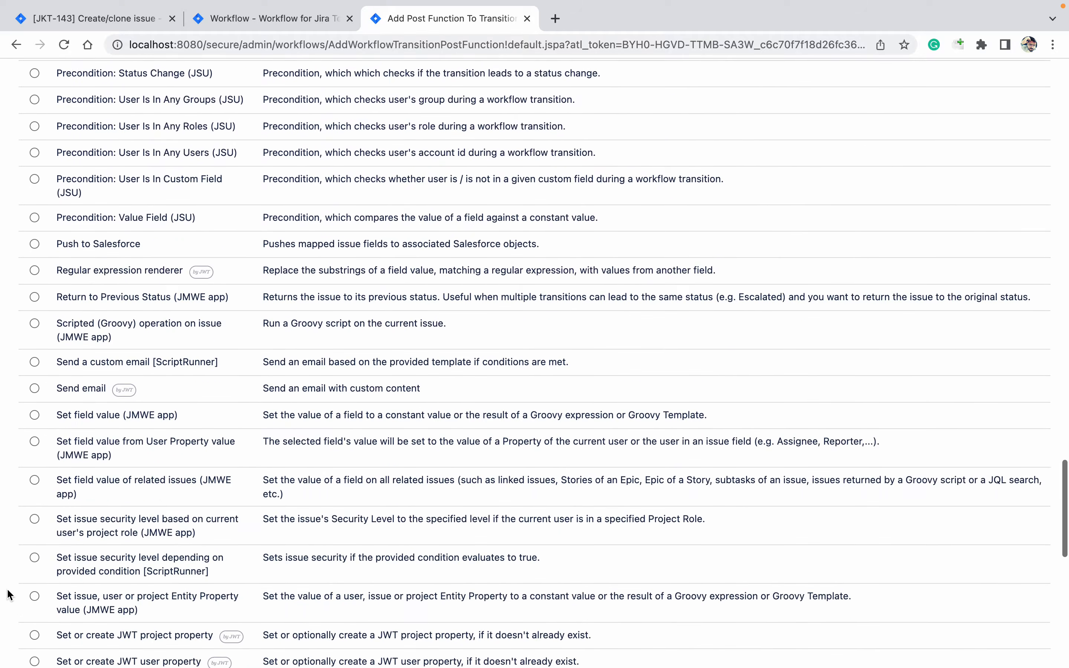
scroll(9, 594, down, 12)
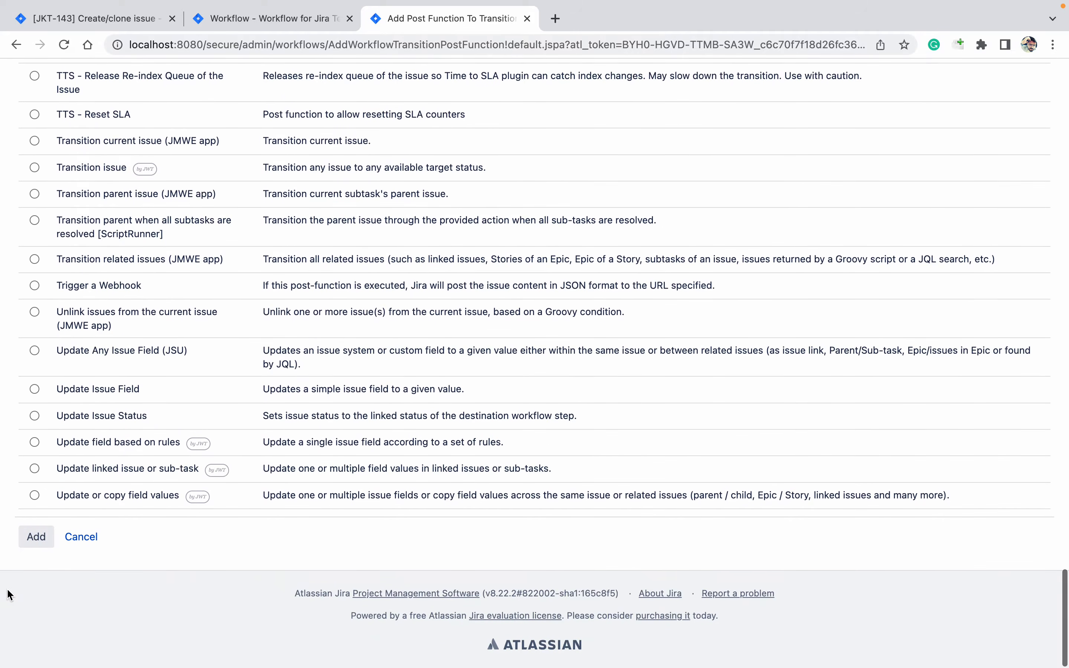
Add the Create / Clone post function with project Same as current issue and issue type Sub-task
click(37, 536)
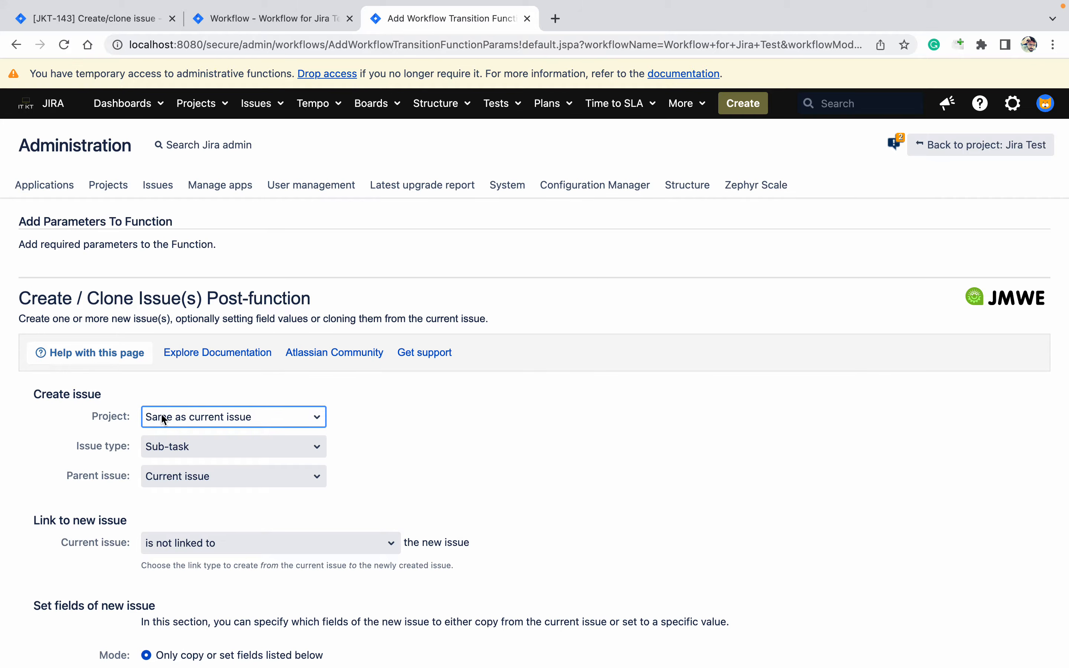
click(161, 416)
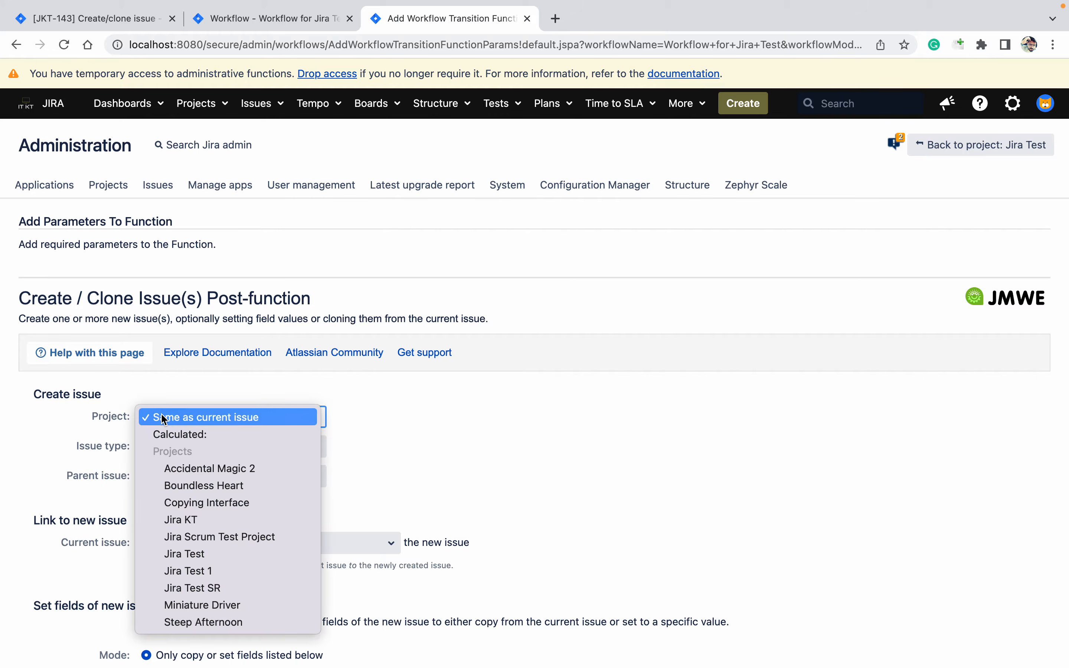
click(423, 435)
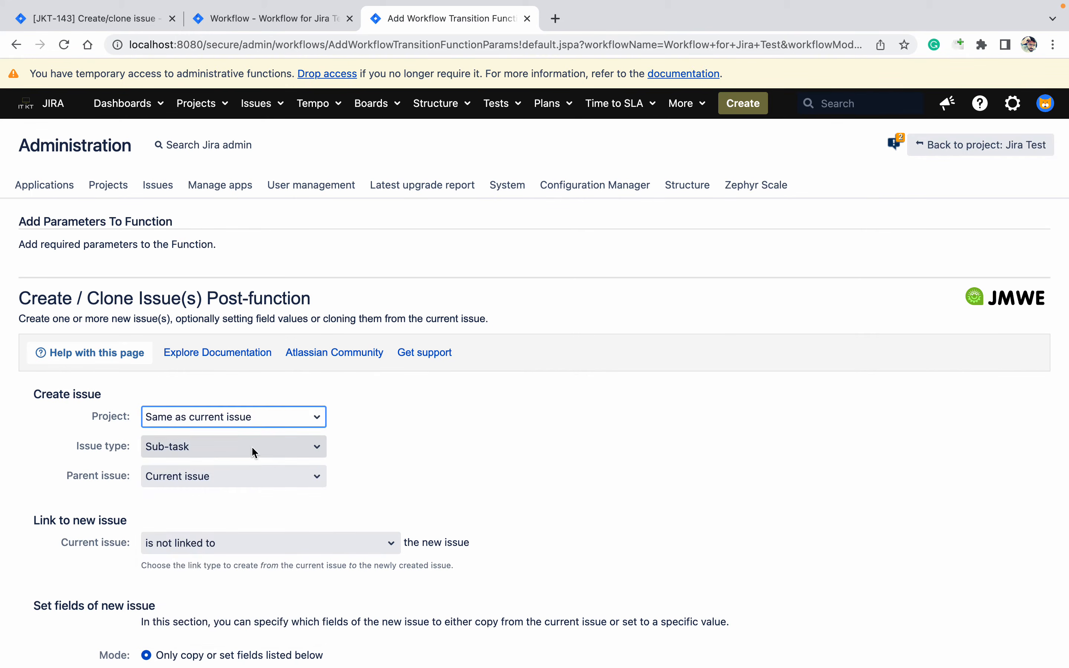
click(172, 455)
click(423, 444)
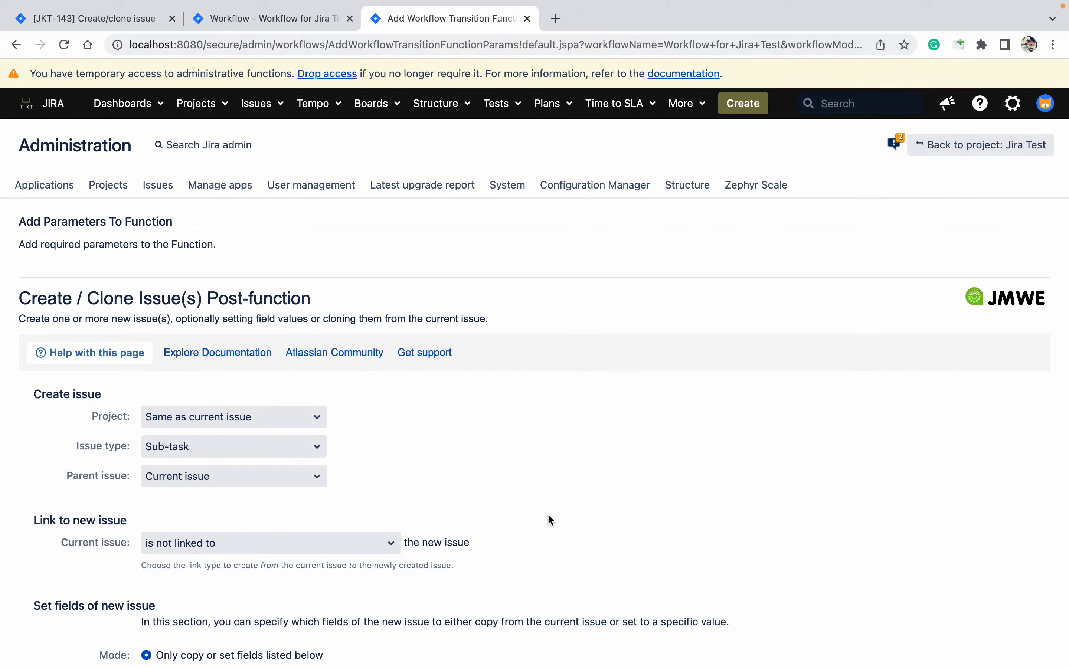
Replace the CLONE prefix in the Summary template with Test
scroll(549, 518, down, 5)
scroll(550, 519, down, 3)
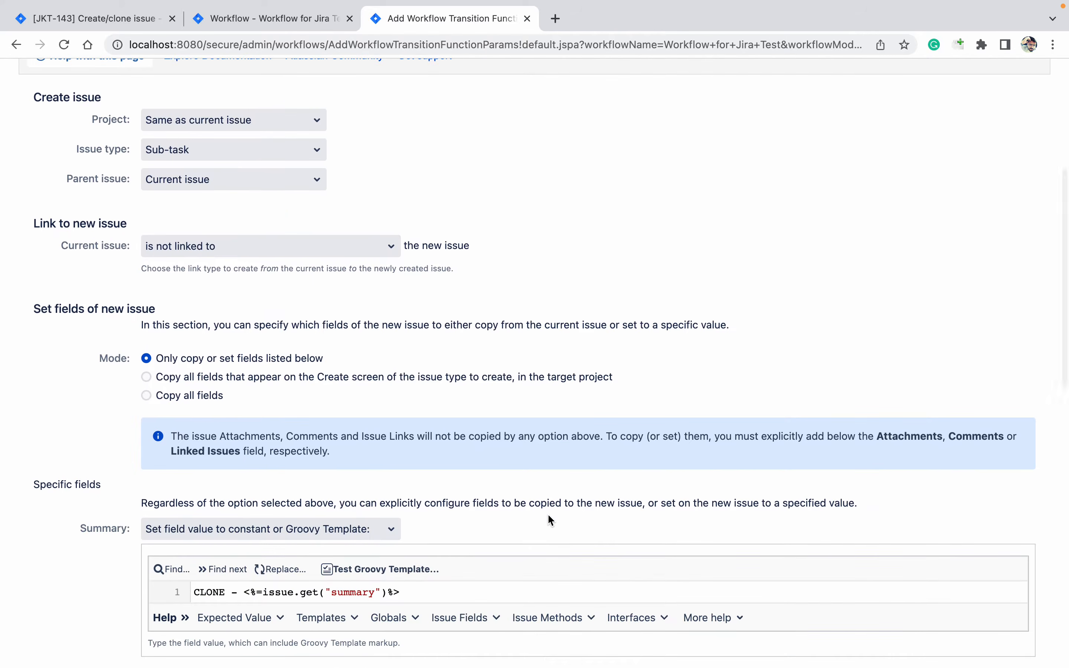
scroll(550, 520, down, 1)
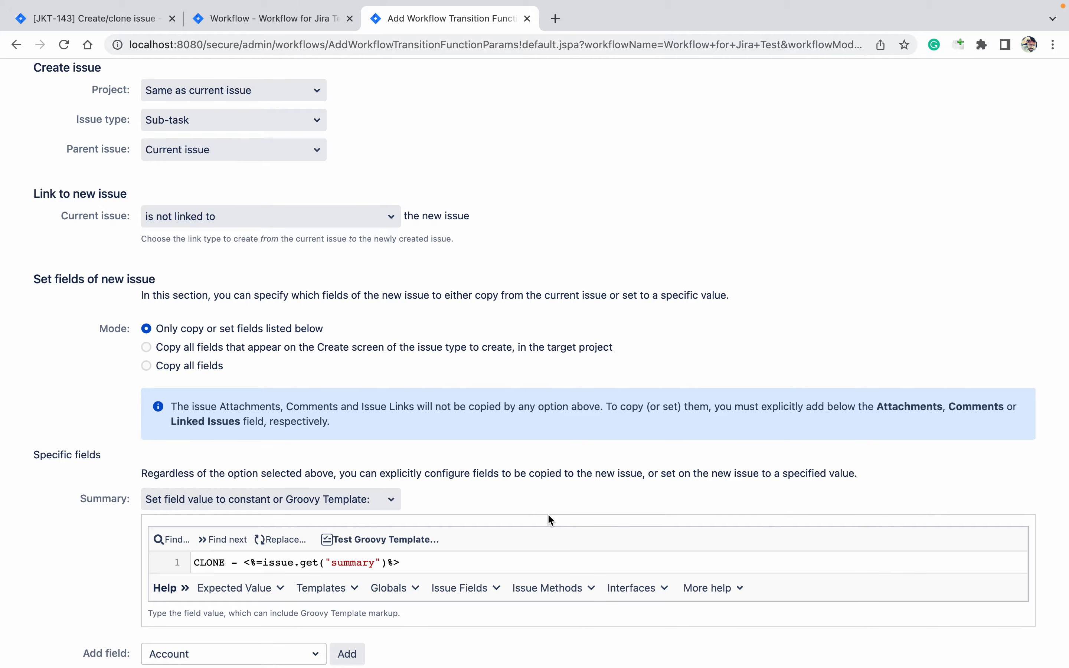
scroll(548, 518, down, 3)
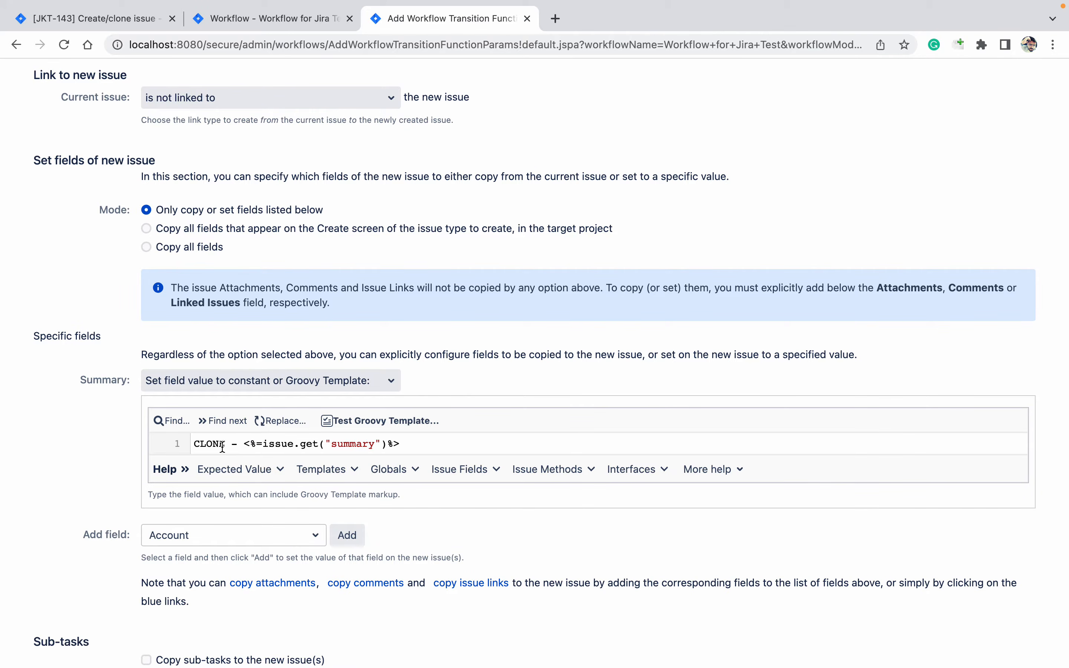
key(BackSpace)
key(BackSpace)
key(BackSpace)
key(BackSpace)
key(BackSpace)
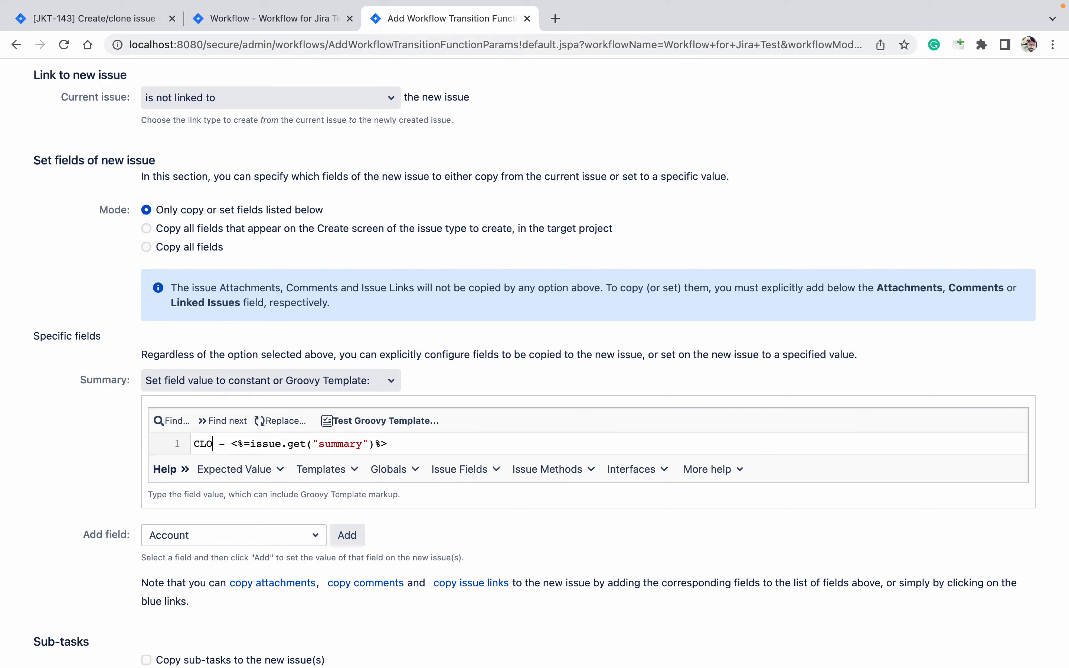
text(Test)
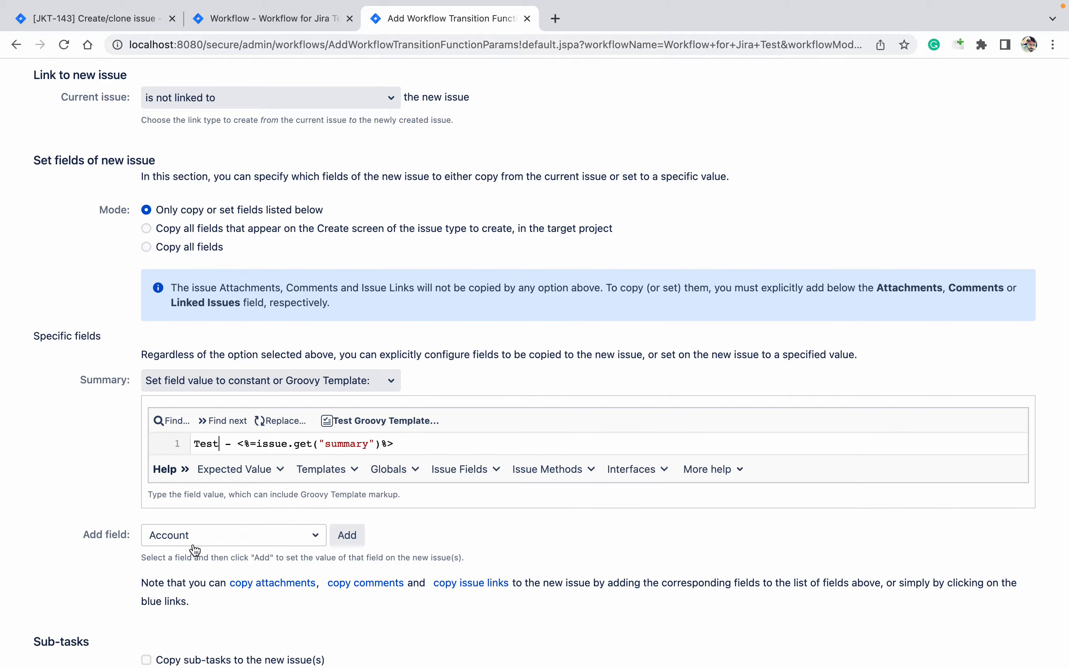
Search the field list with 'sl' and add SLA to the new sub-task's fields
click(216, 546)
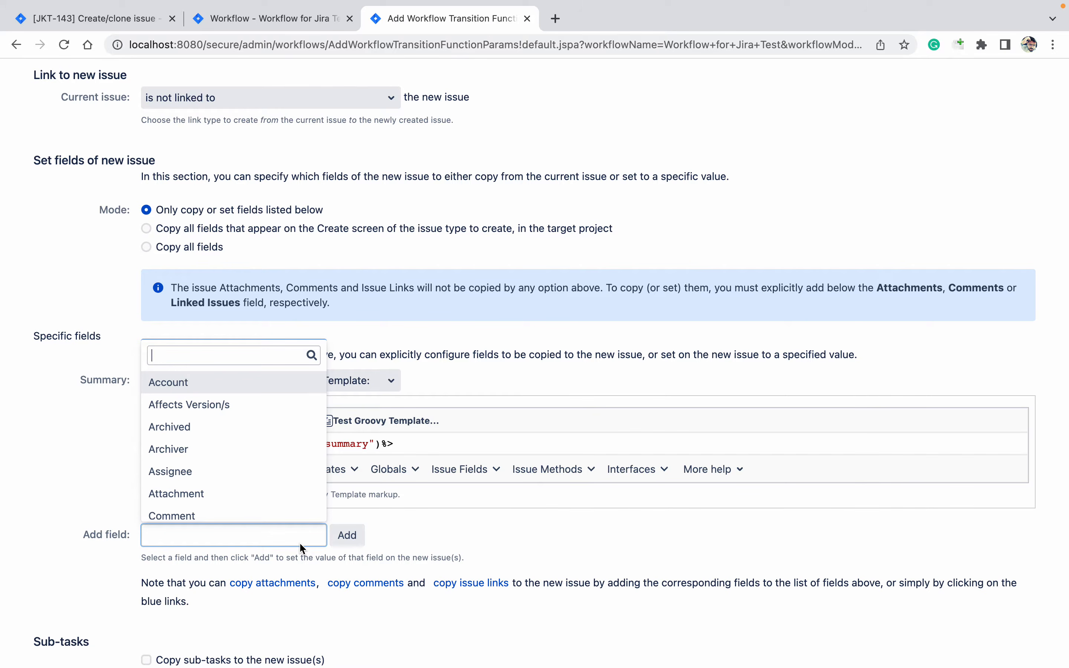
text(inc)
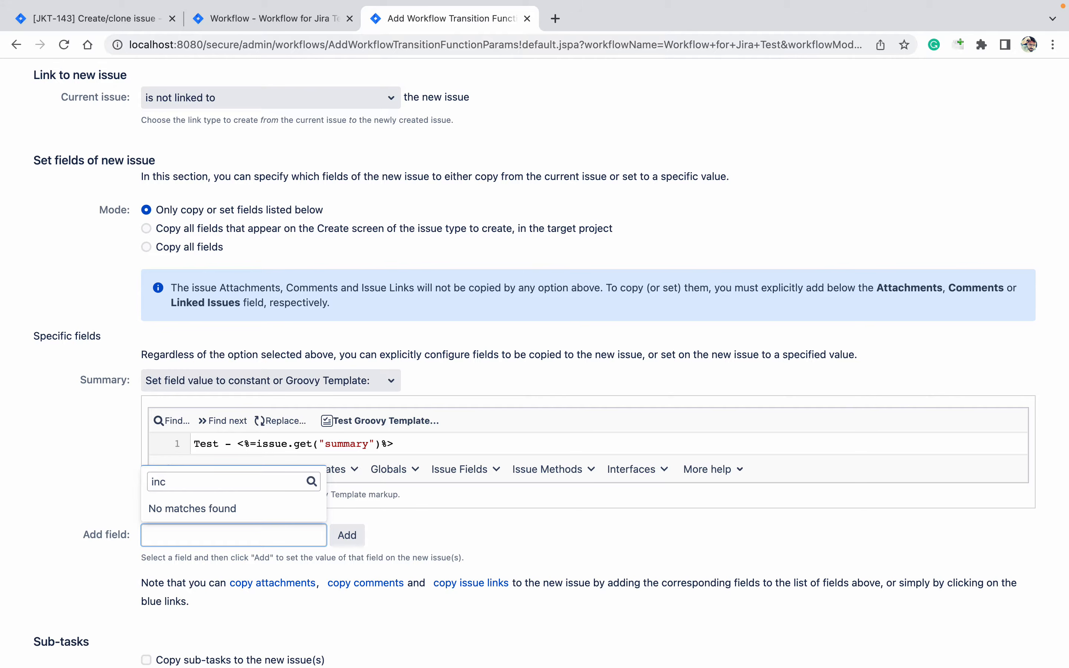
key(BackSpace)
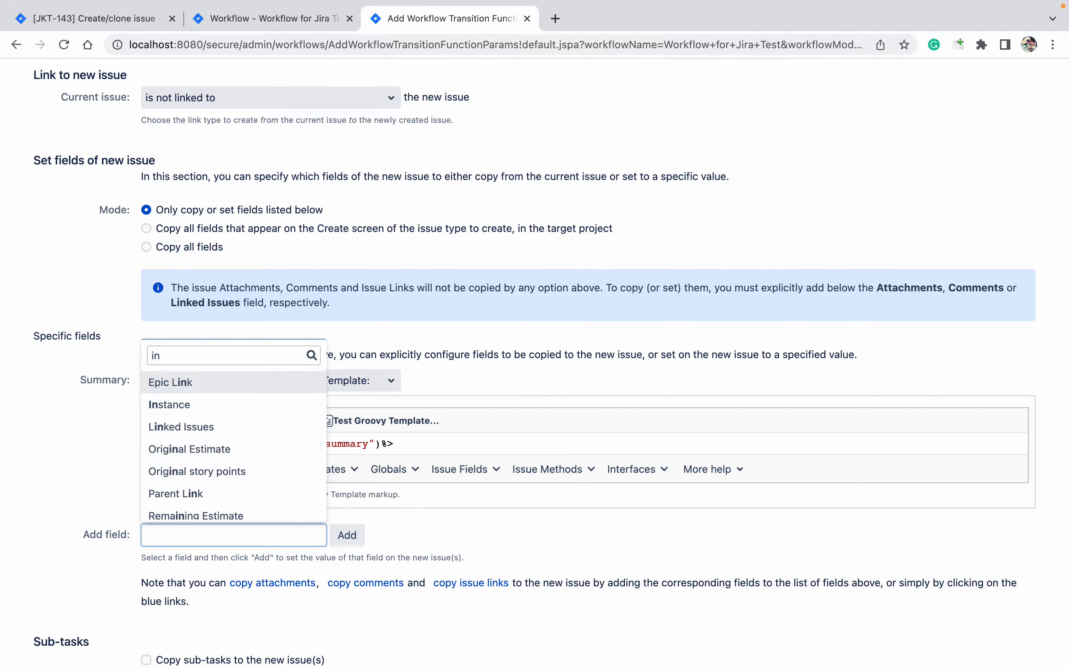
text(c)
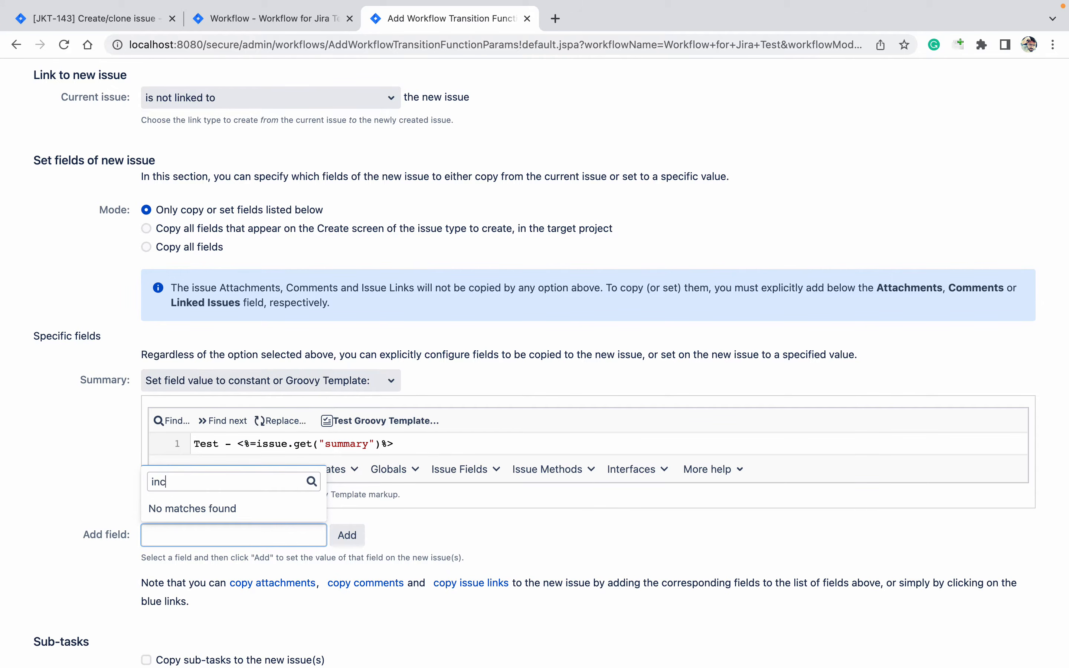
key(BackSpace)
key(BackSpace)
key(BackSpace)
text(sl)
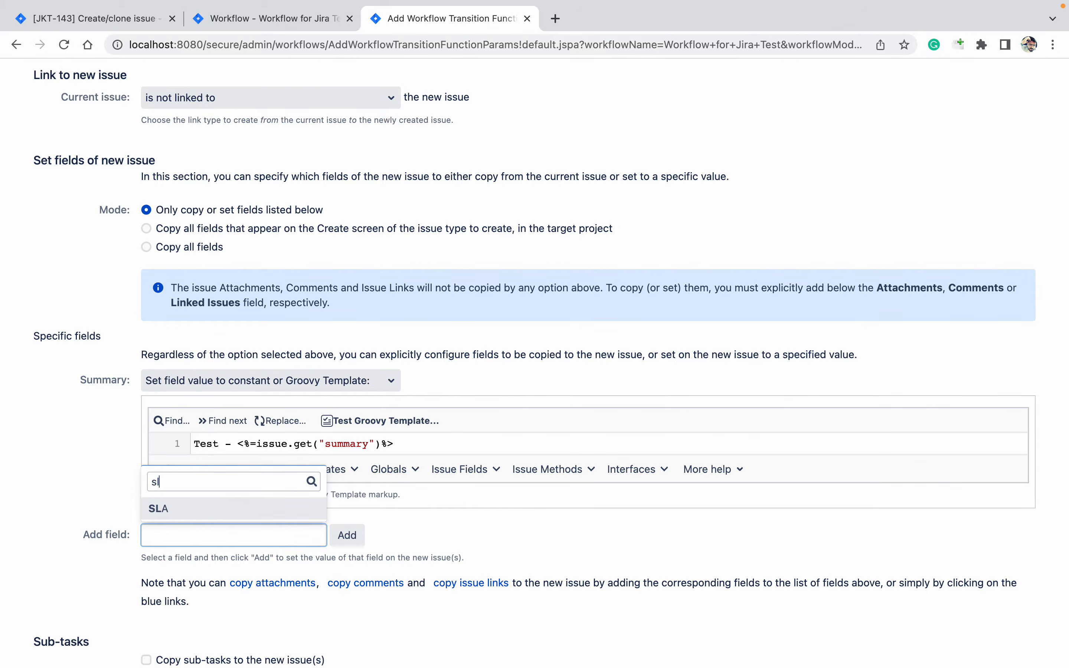
key(Return)
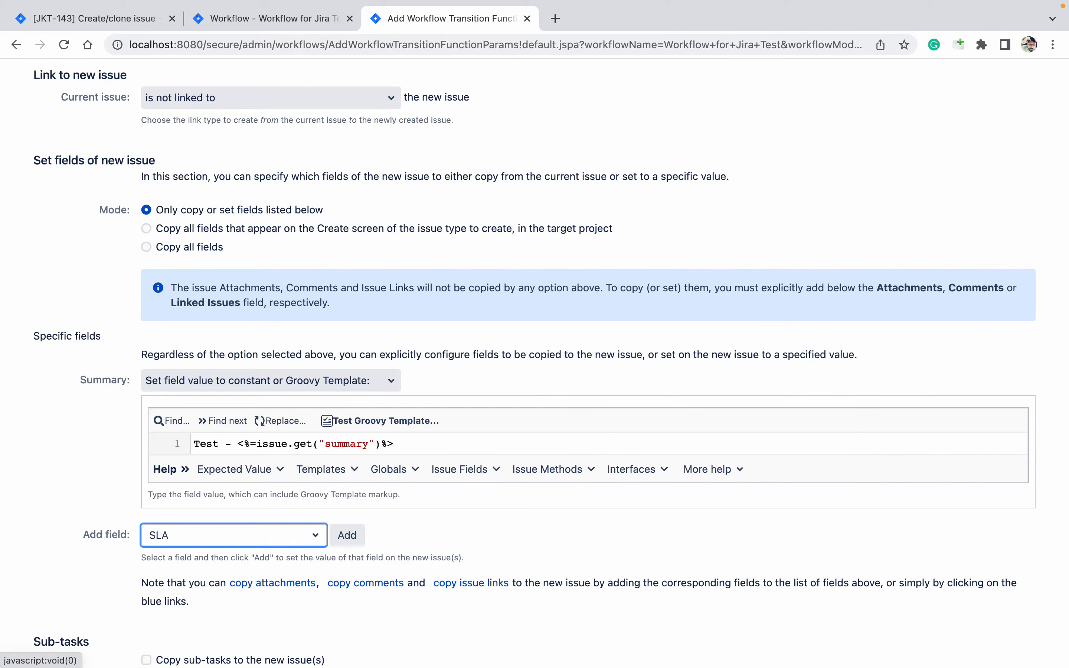
click(349, 536)
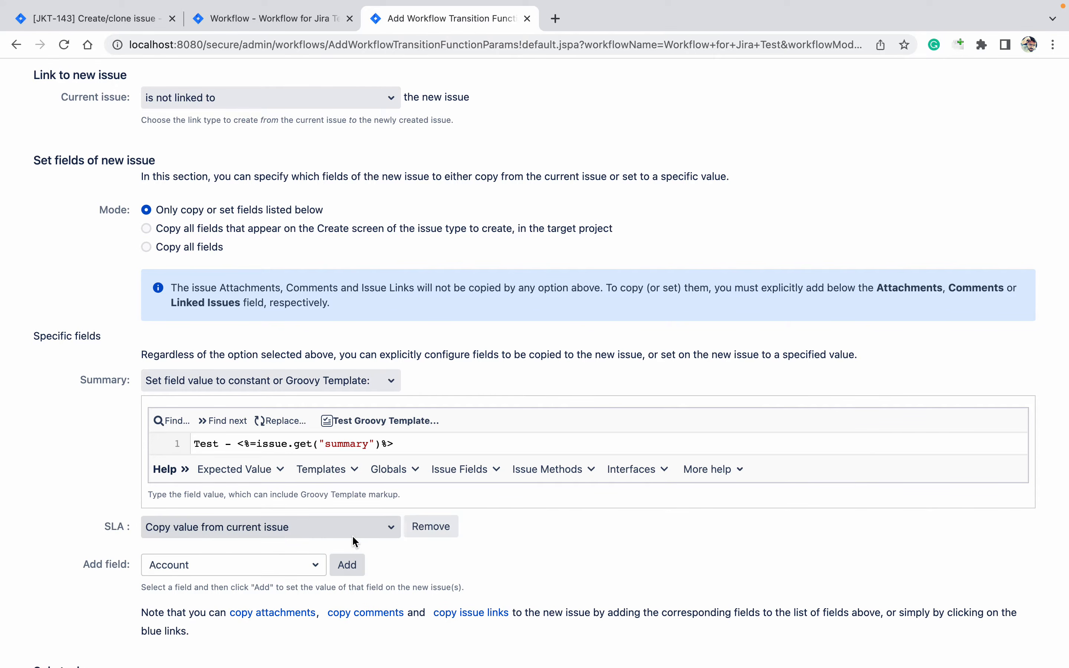
Keep SLA on 'Copy value from current issue' and save the post function
click(290, 529)
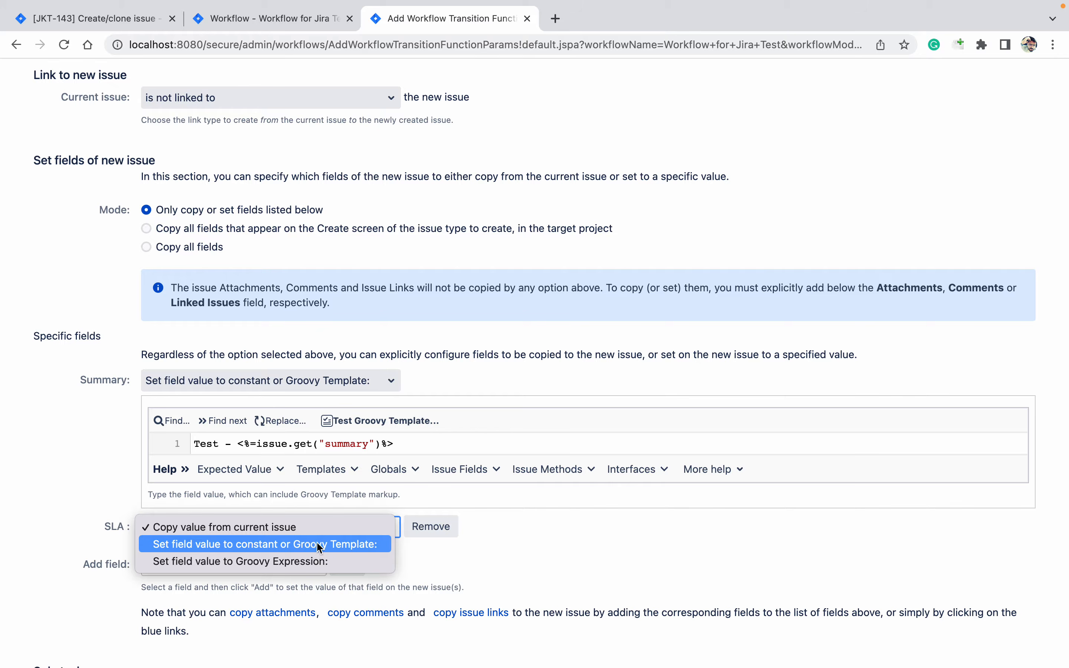
click(72, 500)
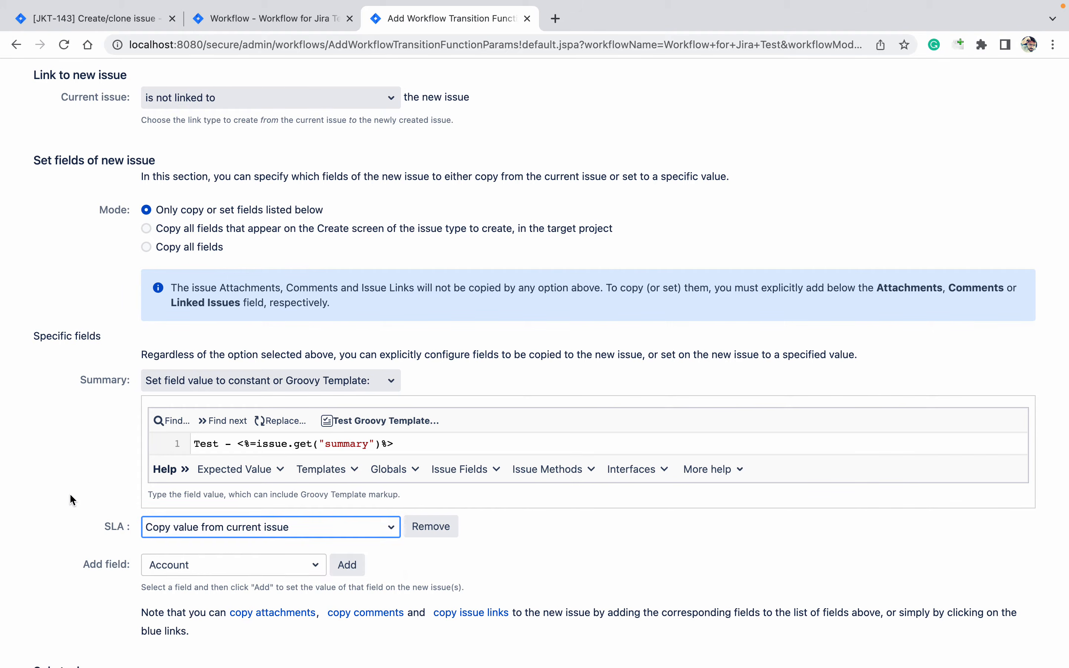
key(space)
key(Down)
key(Down)
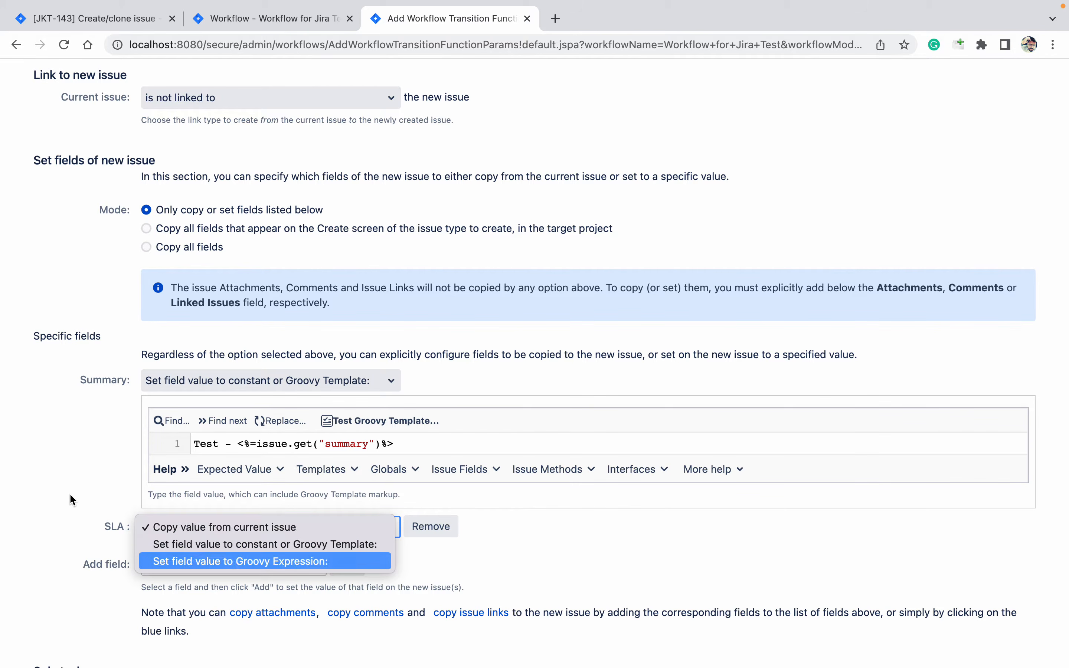
key(Up)
key(Up)
key(Return)
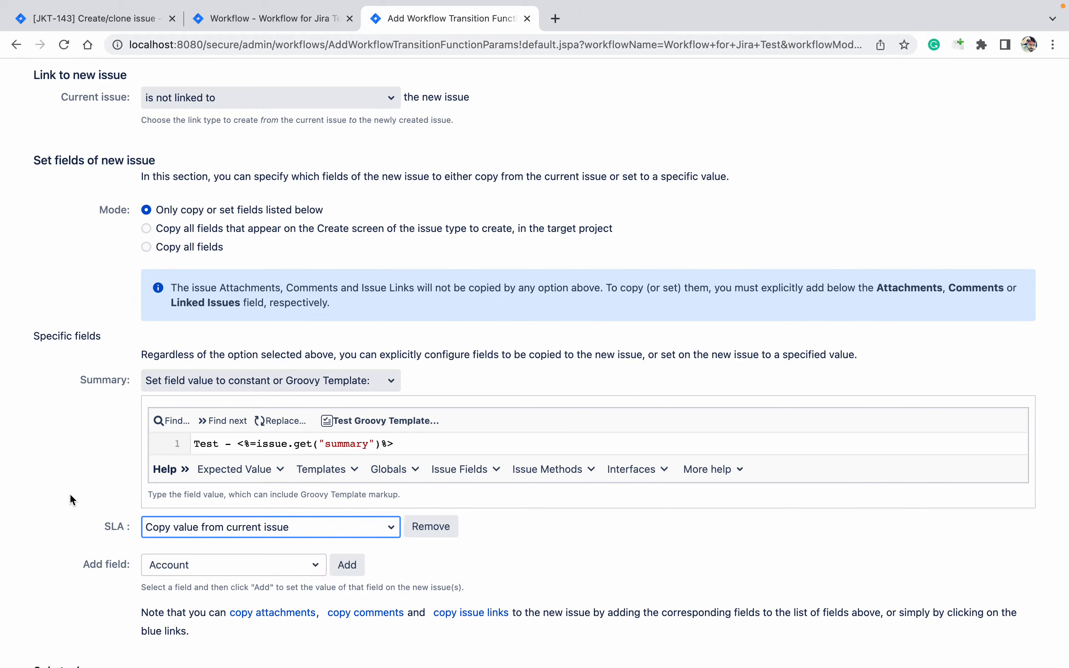
click(67, 599)
scroll(67, 599, down, 2)
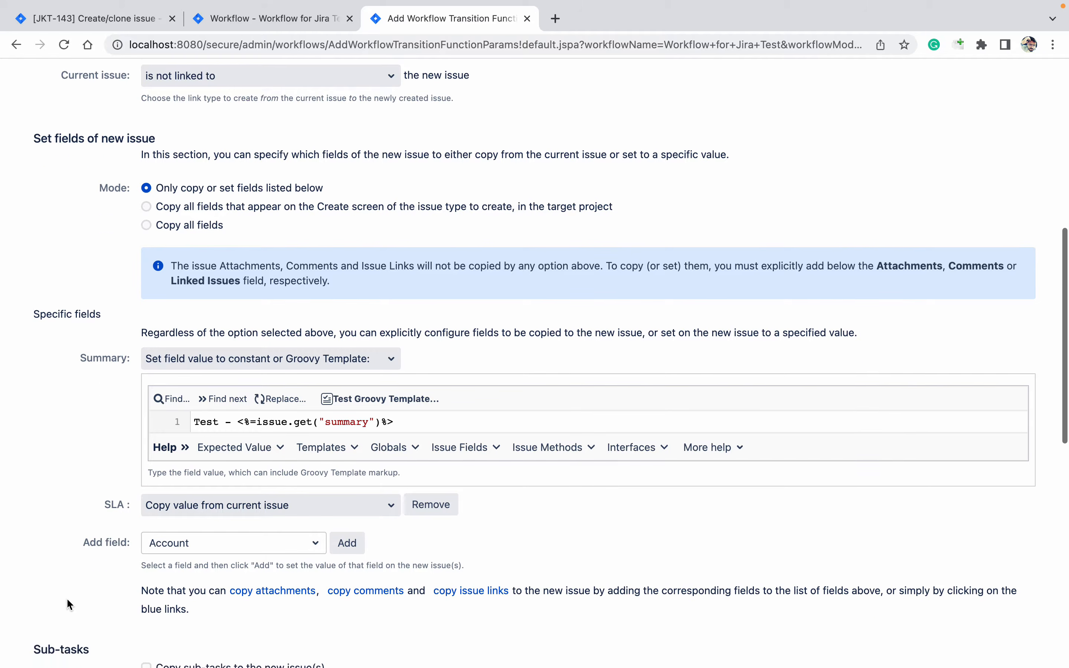
scroll(67, 600, down, 10)
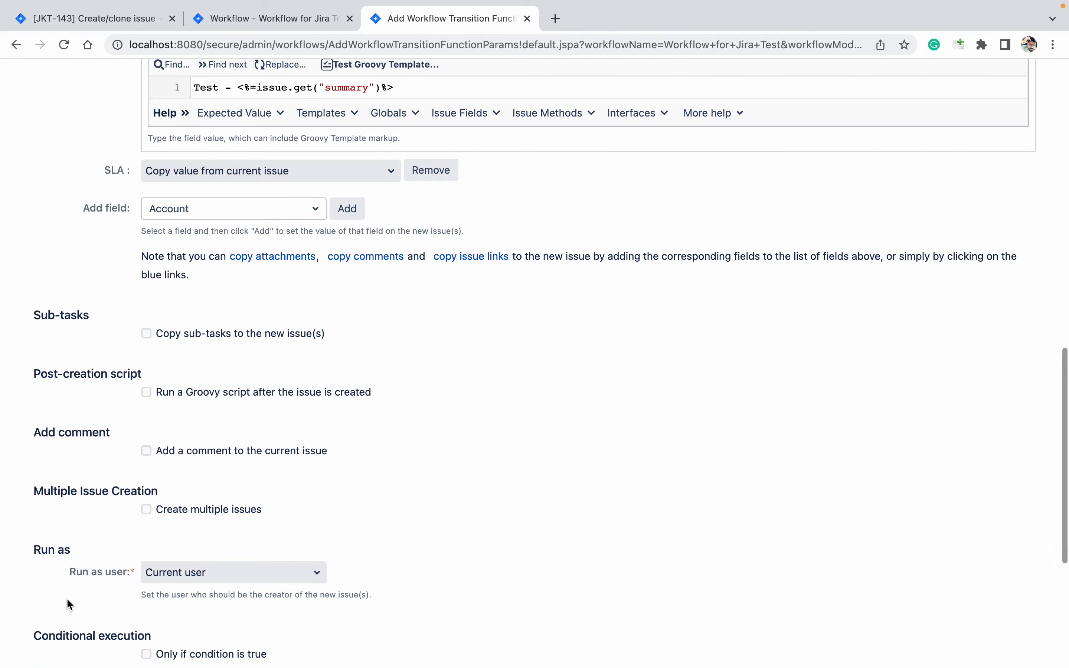
scroll(68, 599, down, 9)
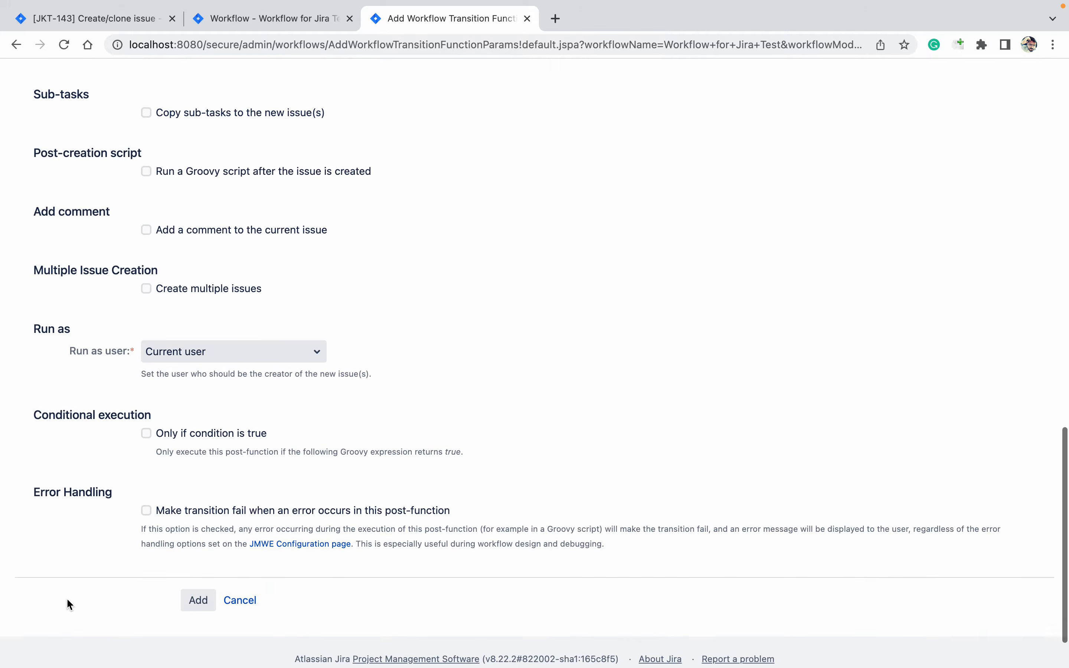
click(206, 536)
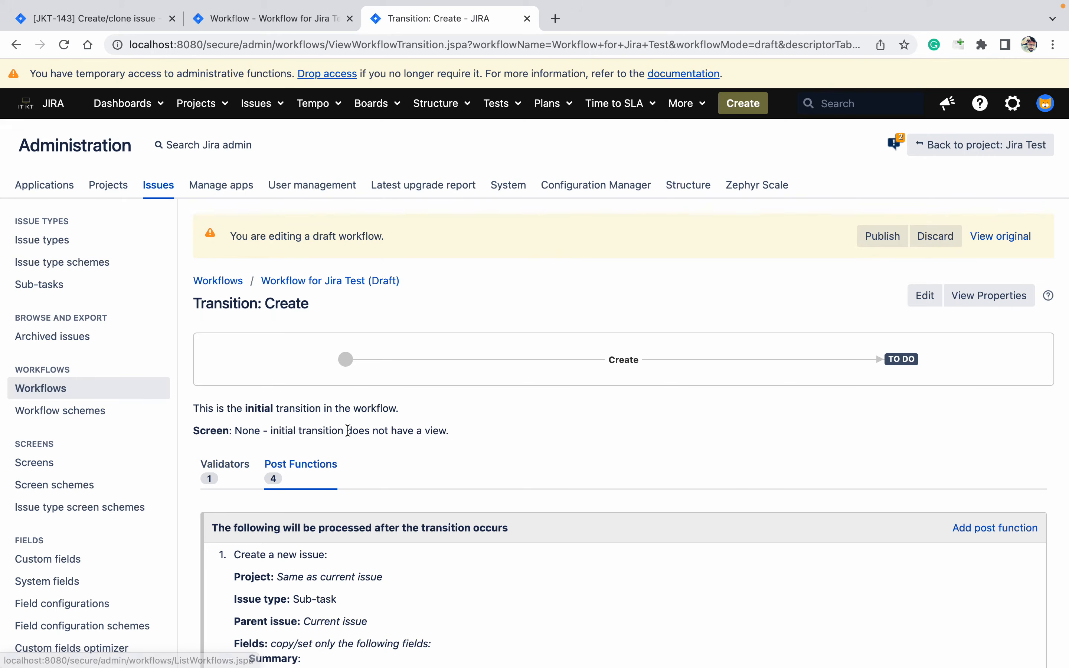
Move the new Create / Clone post function below the issue creation step
scroll(508, 435, down, 5)
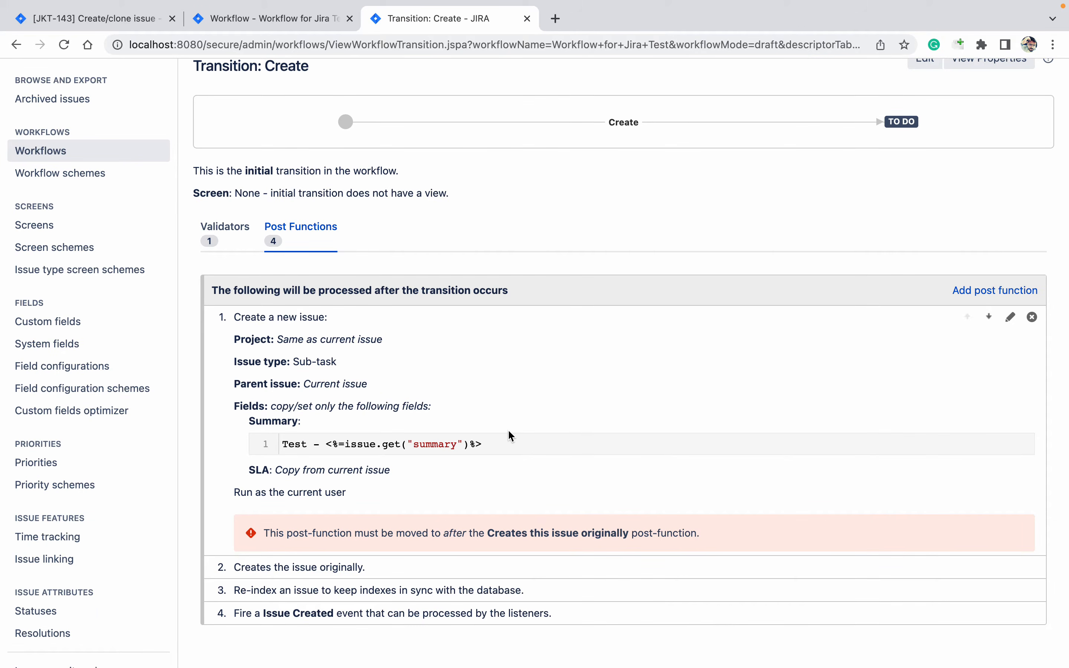
click(991, 317)
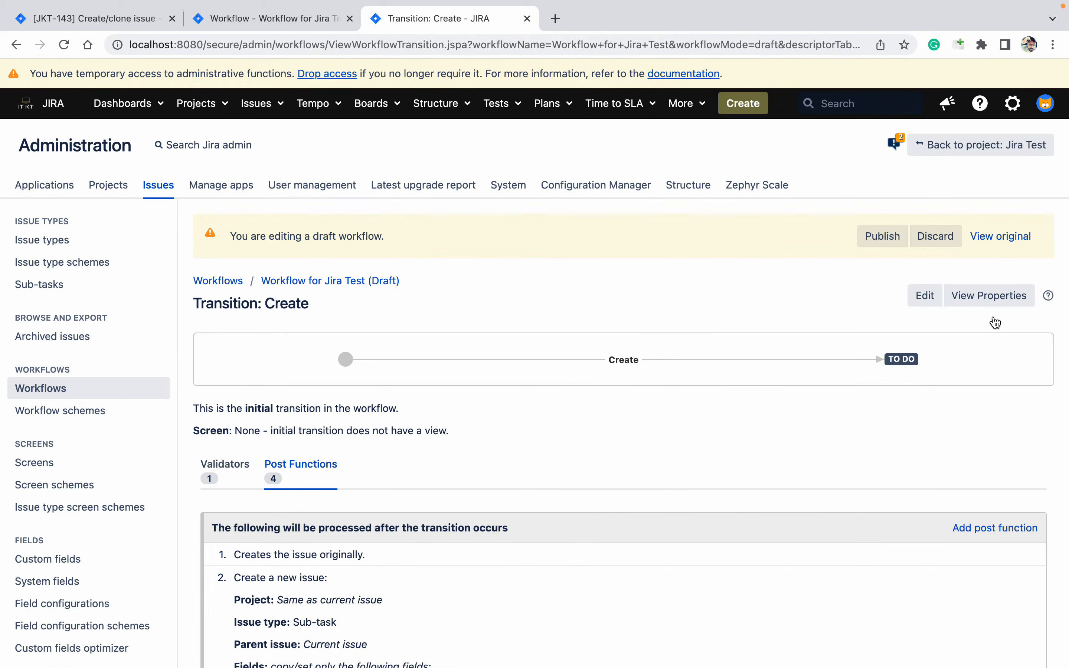
scroll(996, 446, down, 10)
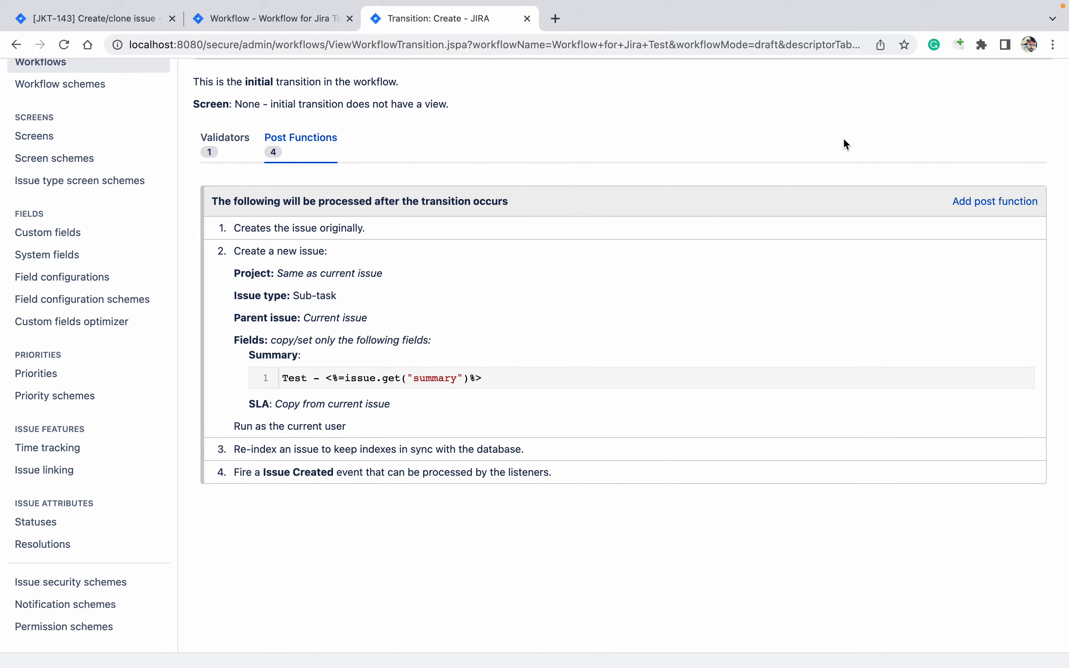
scroll(844, 137, up, 5)
scroll(846, 141, up, 2)
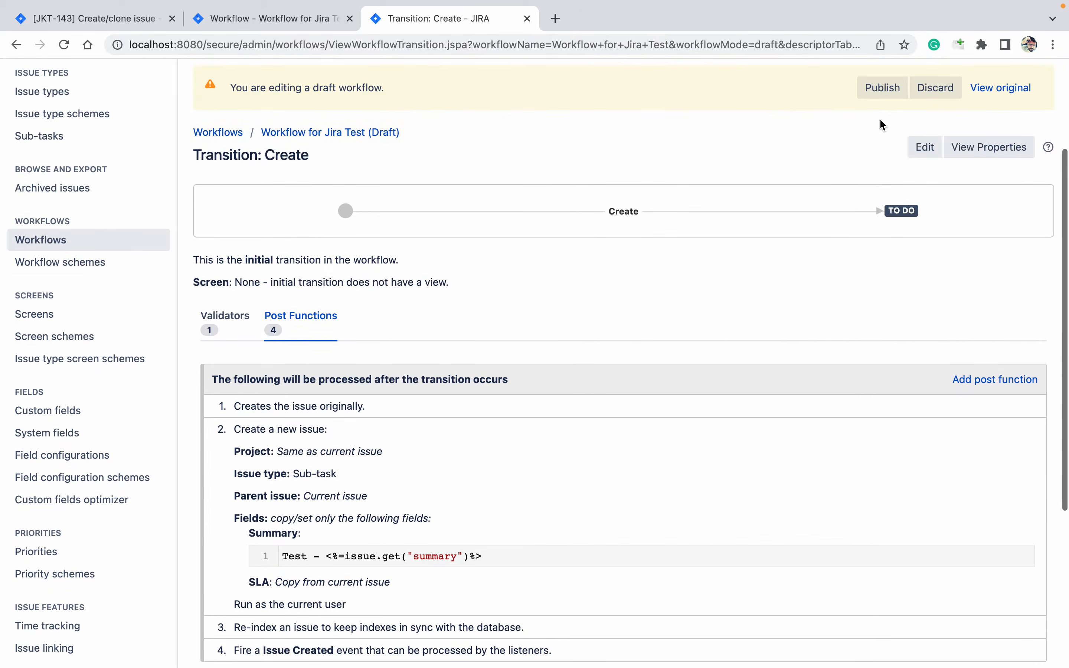
Publish the draft workflow, choosing No for the backup copy
click(881, 88)
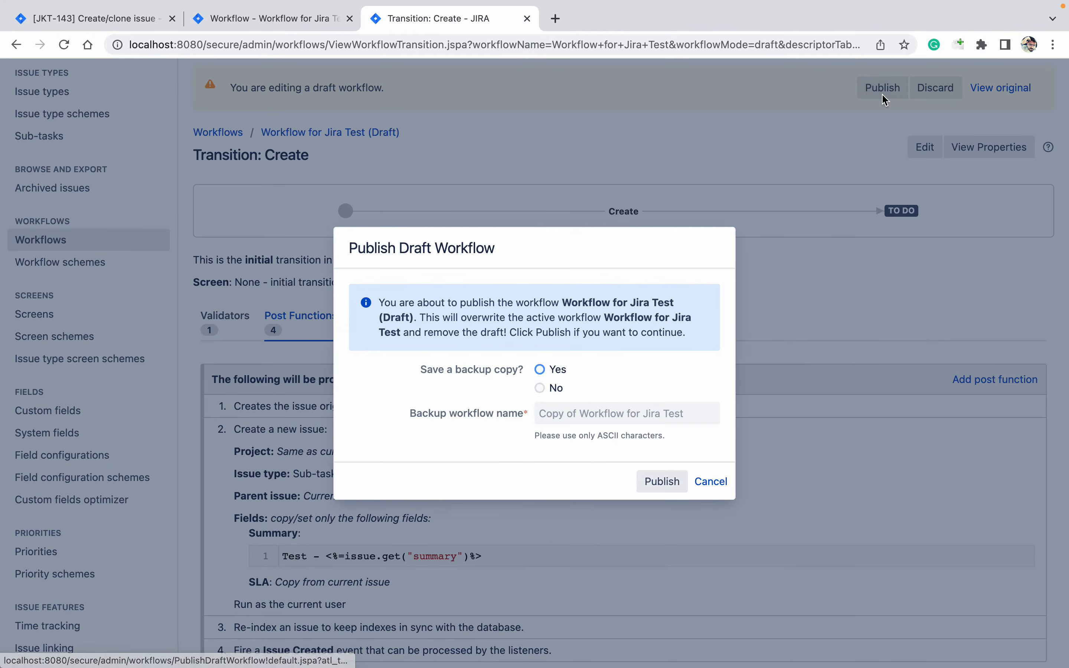
click(539, 391)
click(661, 486)
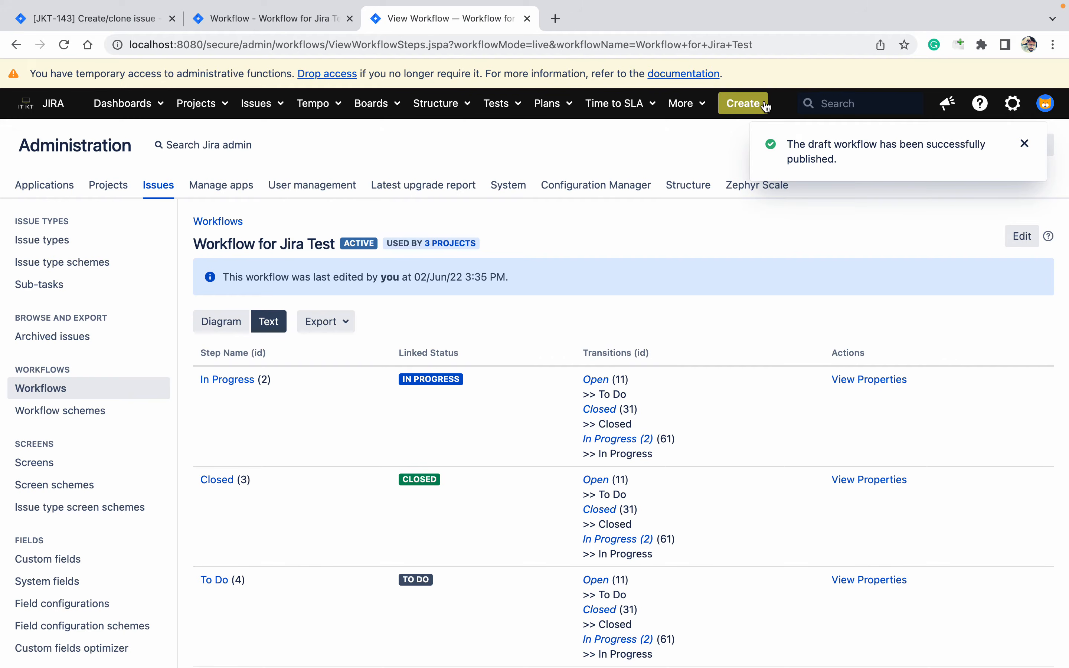
click(767, 106)
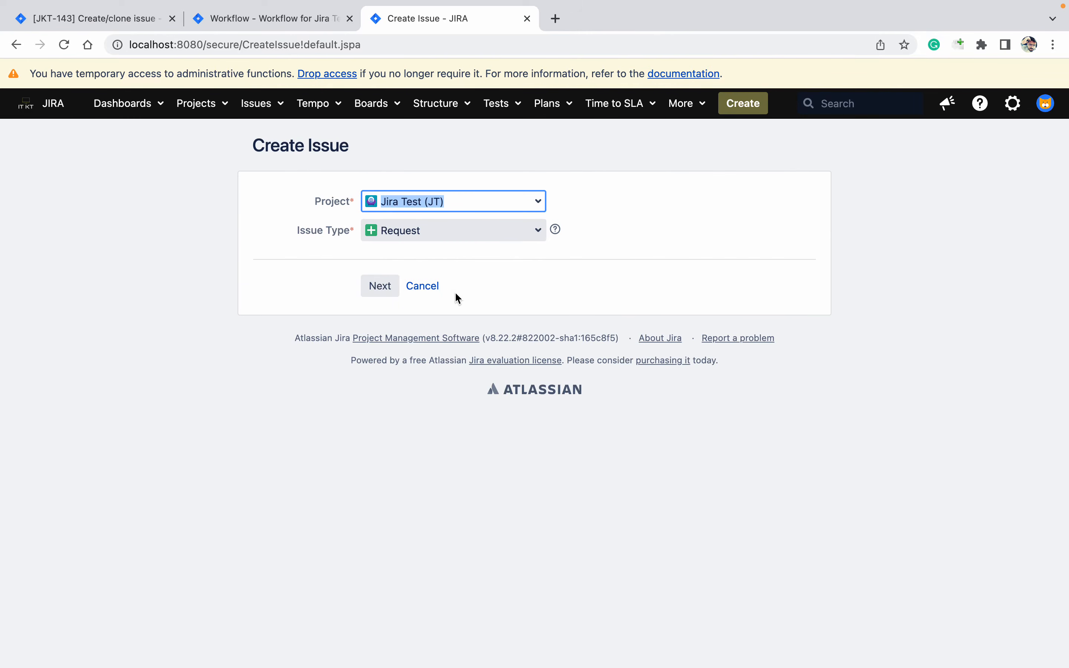
Fill in a Jira Test Request with description 'na' and SLA date 9/Jun/22
click(388, 283)
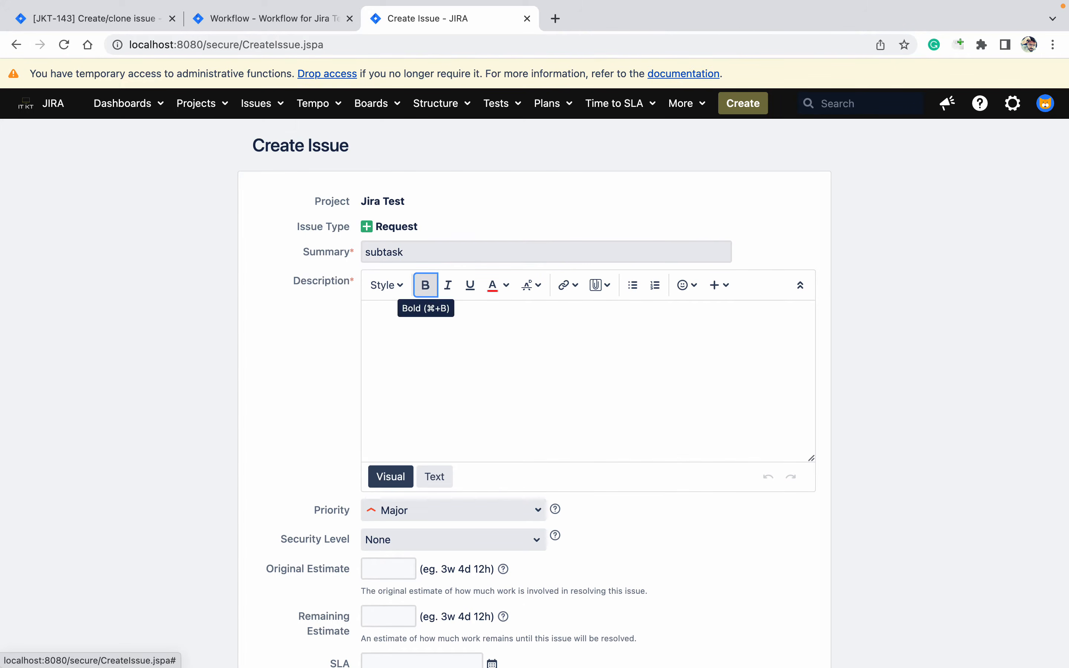
click(395, 344)
text(na)
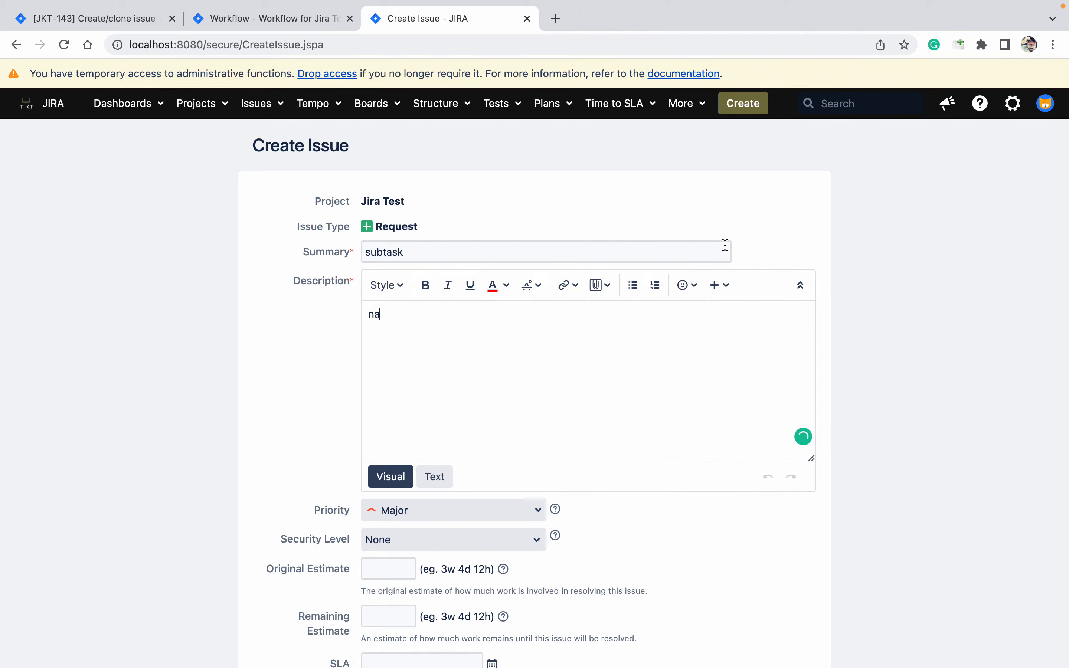
scroll(1011, 389, down, 10)
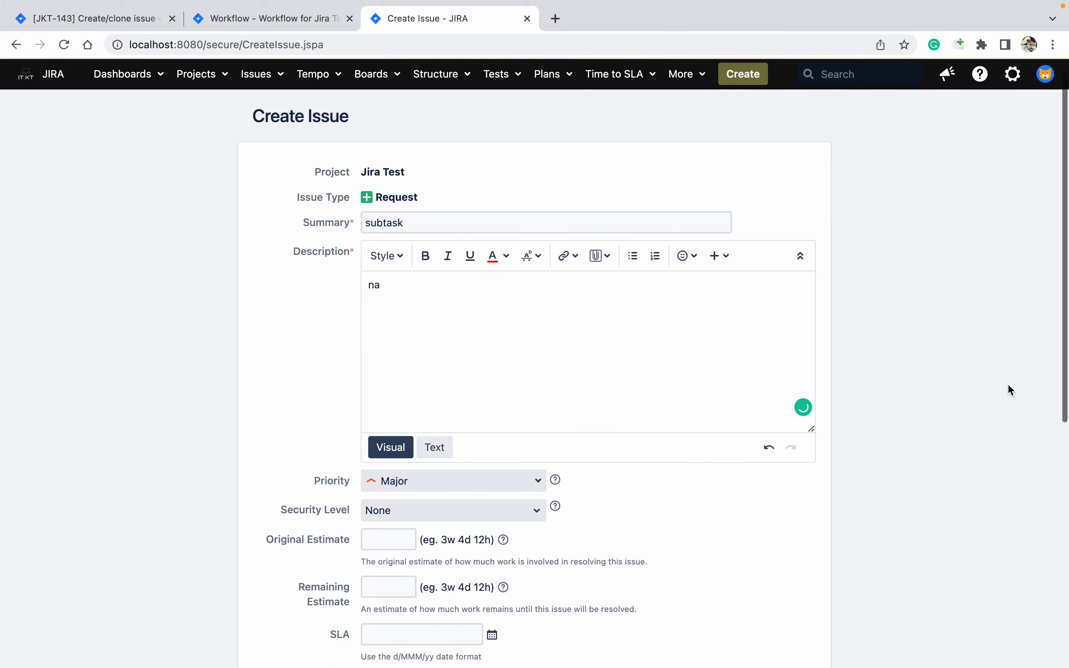
scroll(1011, 390, down, 2)
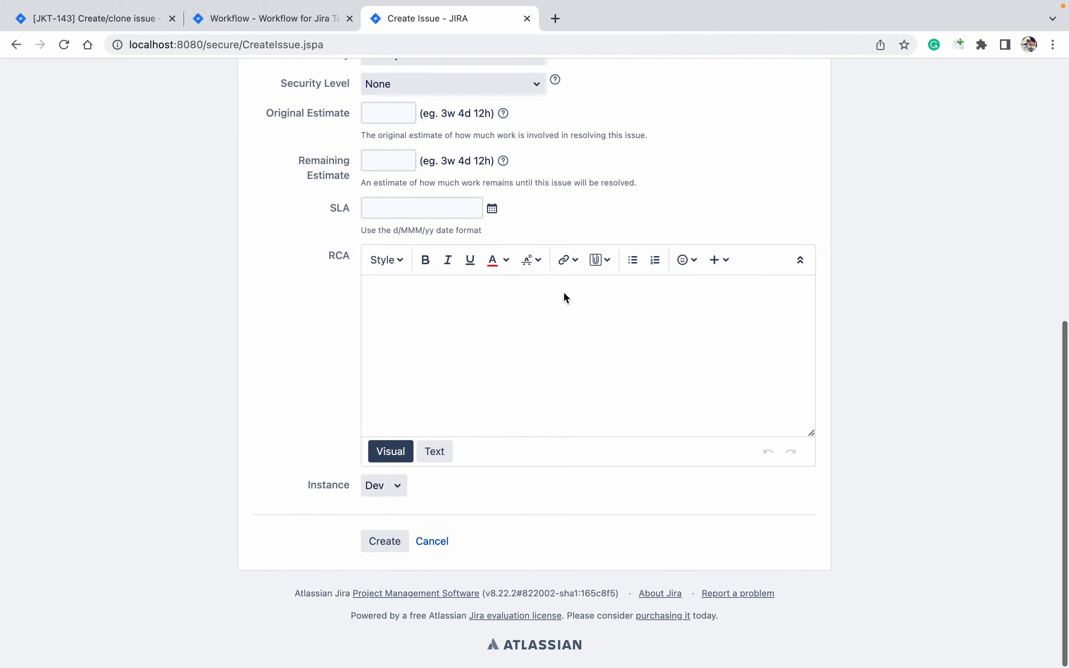
click(492, 208)
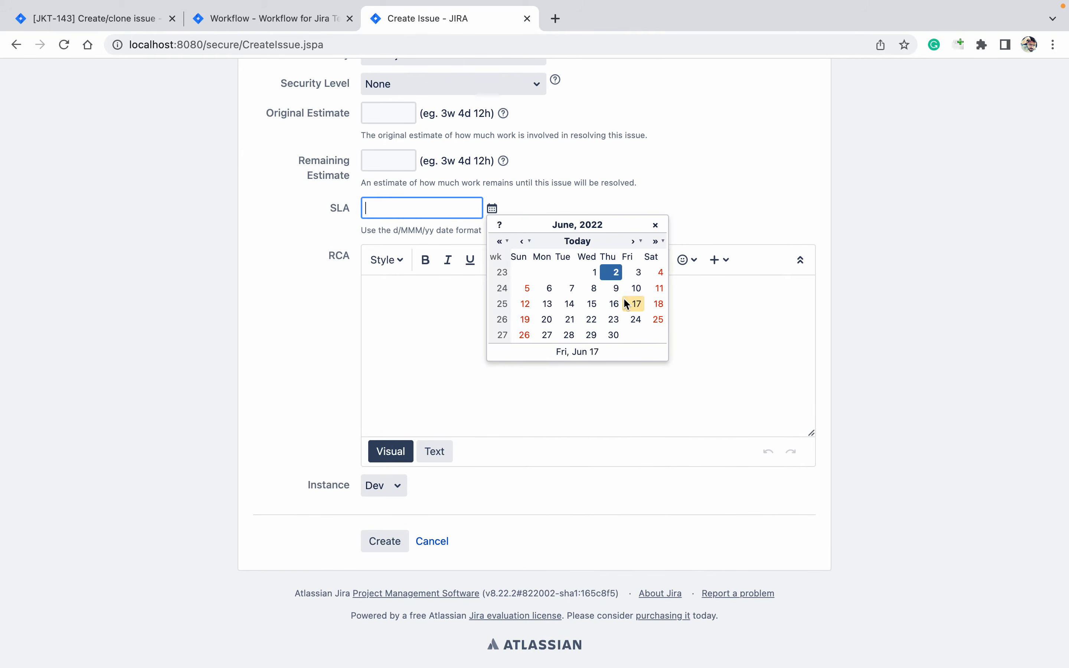
click(616, 290)
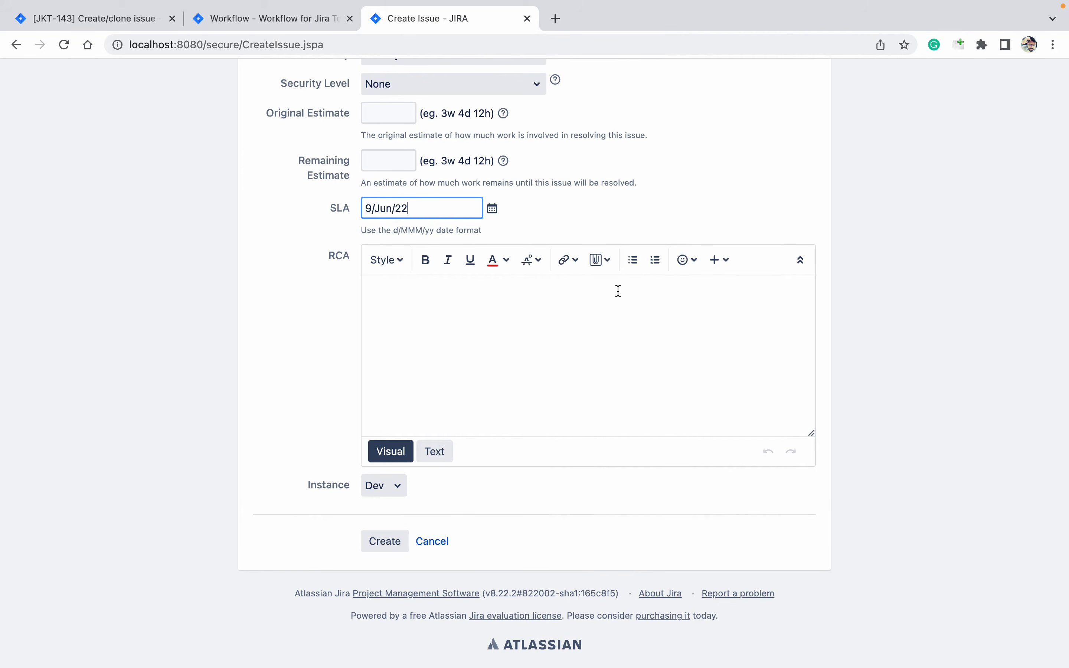
Submit the Request, which fails with an error, then reload the workflow page
click(391, 554)
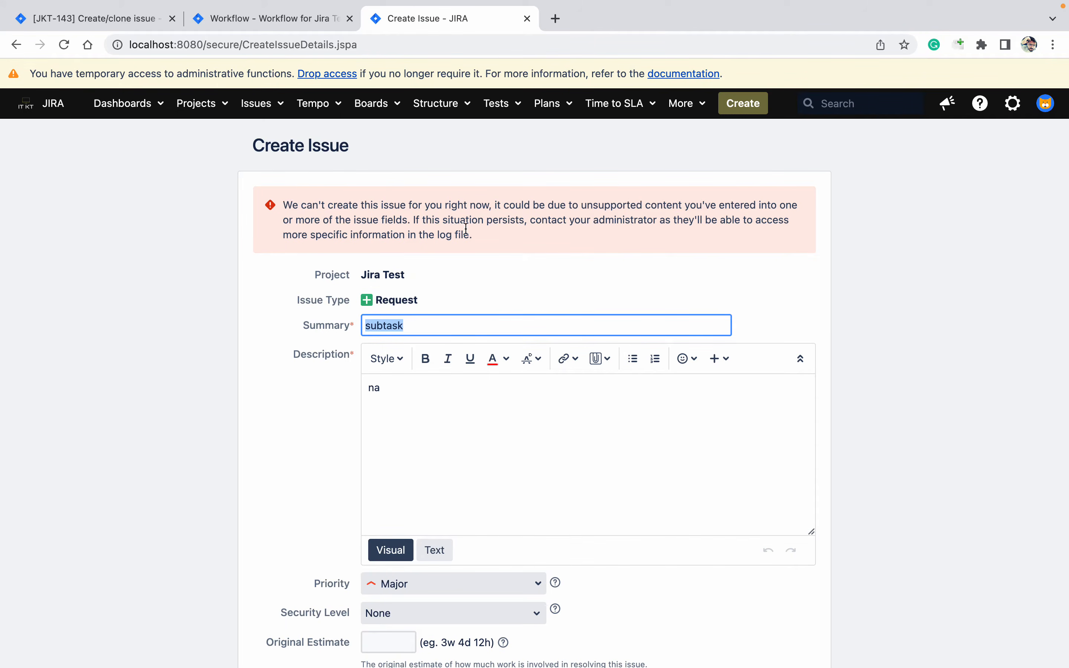
click(534, 284)
scroll(533, 284, down, 9)
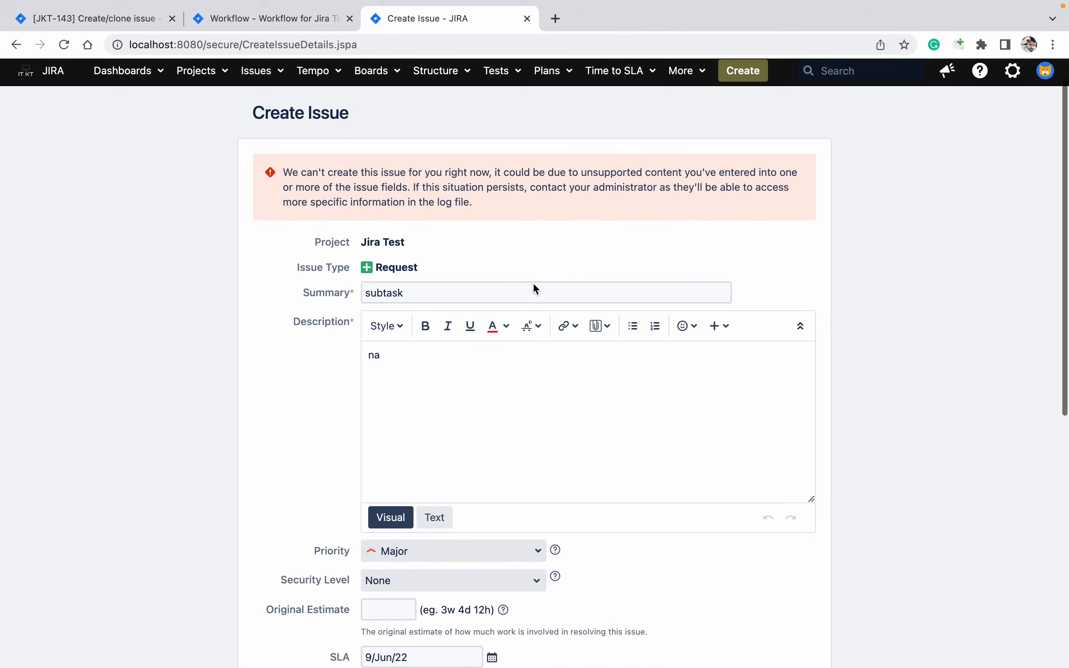
scroll(533, 283, down, 2)
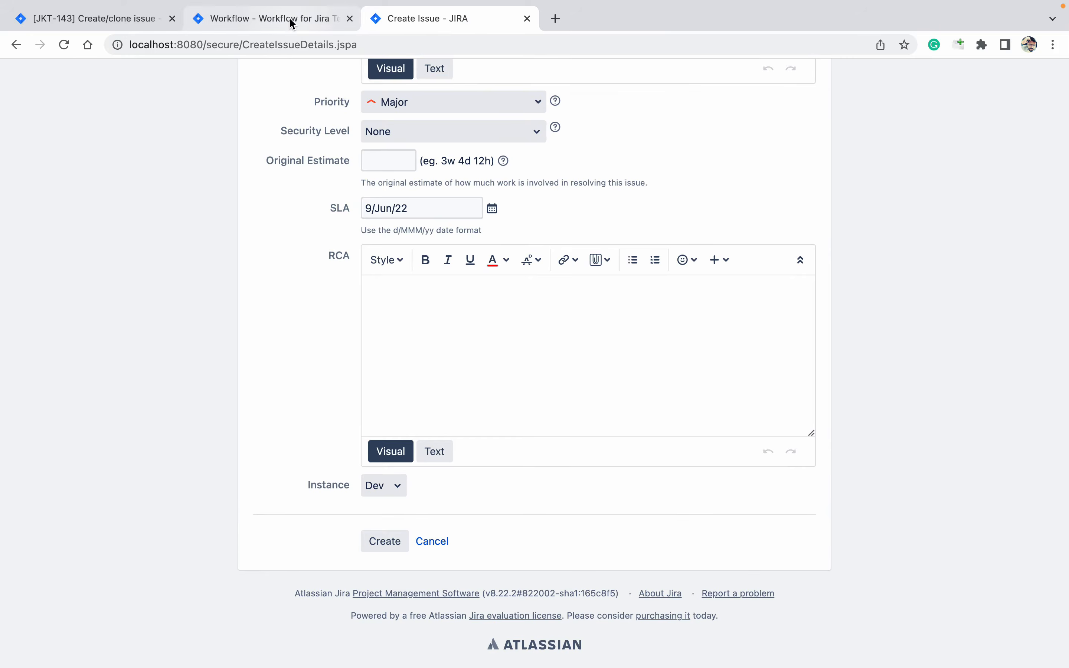
click(289, 18)
click(59, 47)
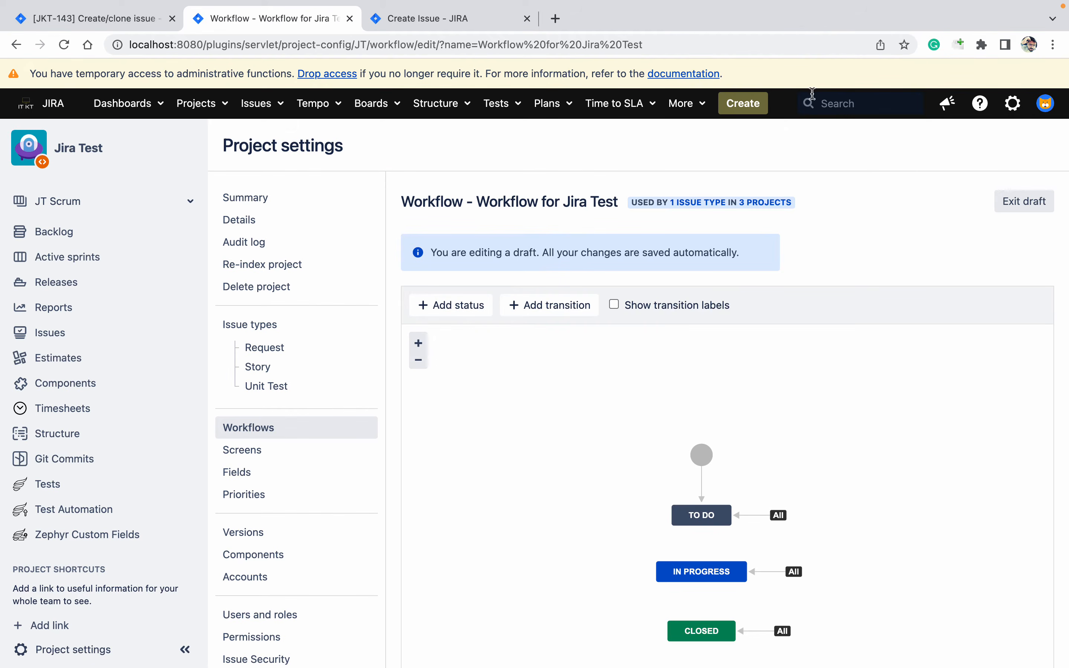
Open the Create transition's post functions, edit the Create / Clone one, then return to the workflow
click(1033, 202)
click(703, 487)
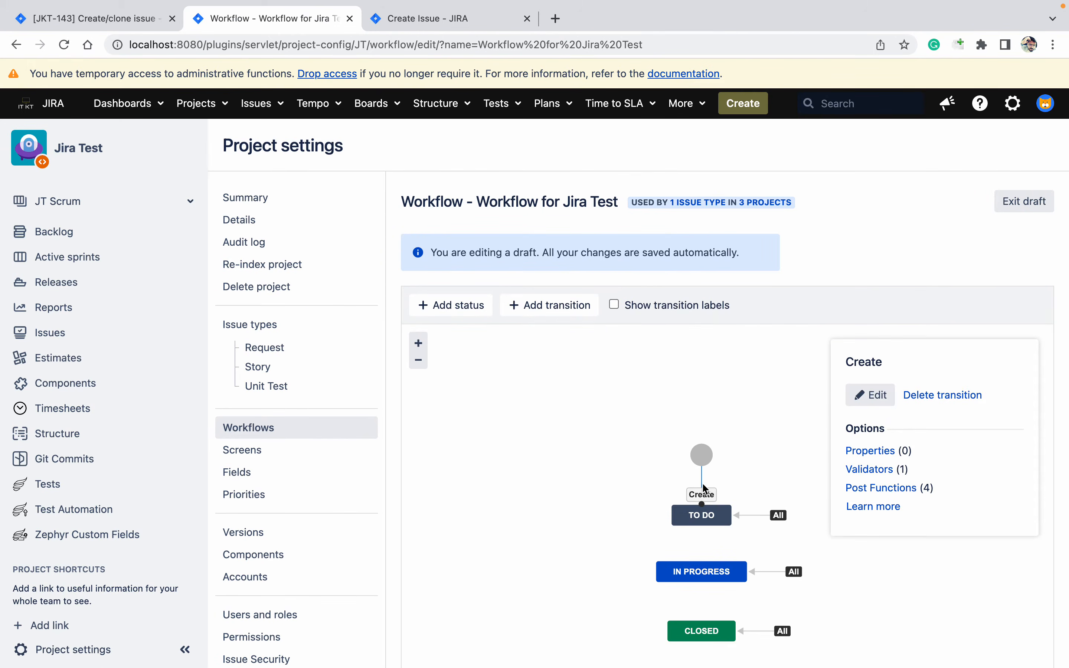
click(902, 488)
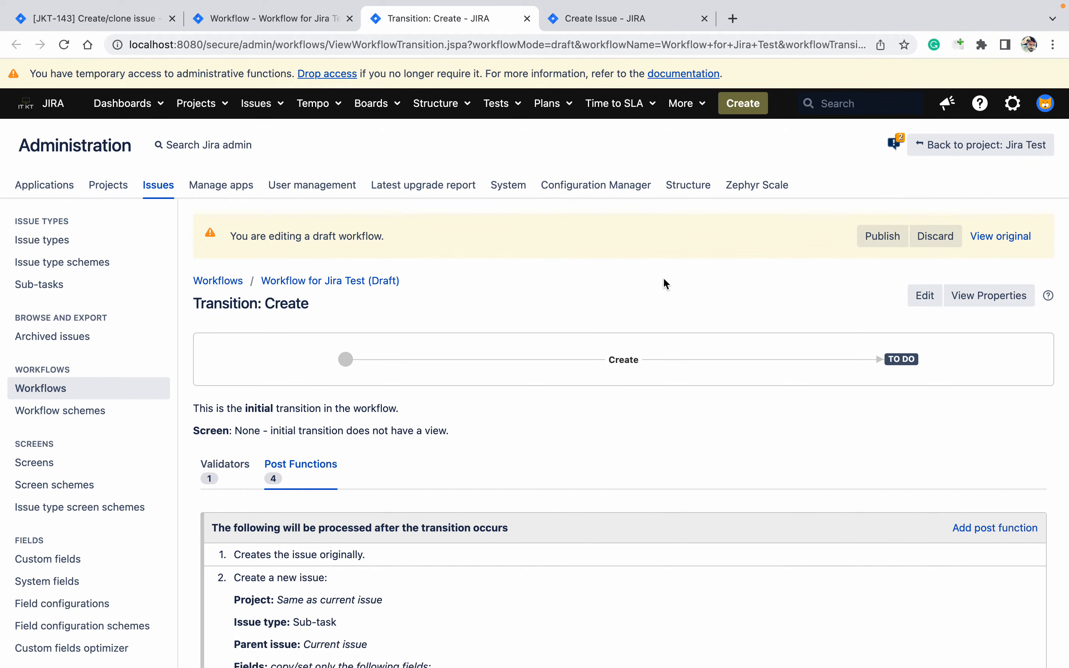
scroll(666, 286, down, 8)
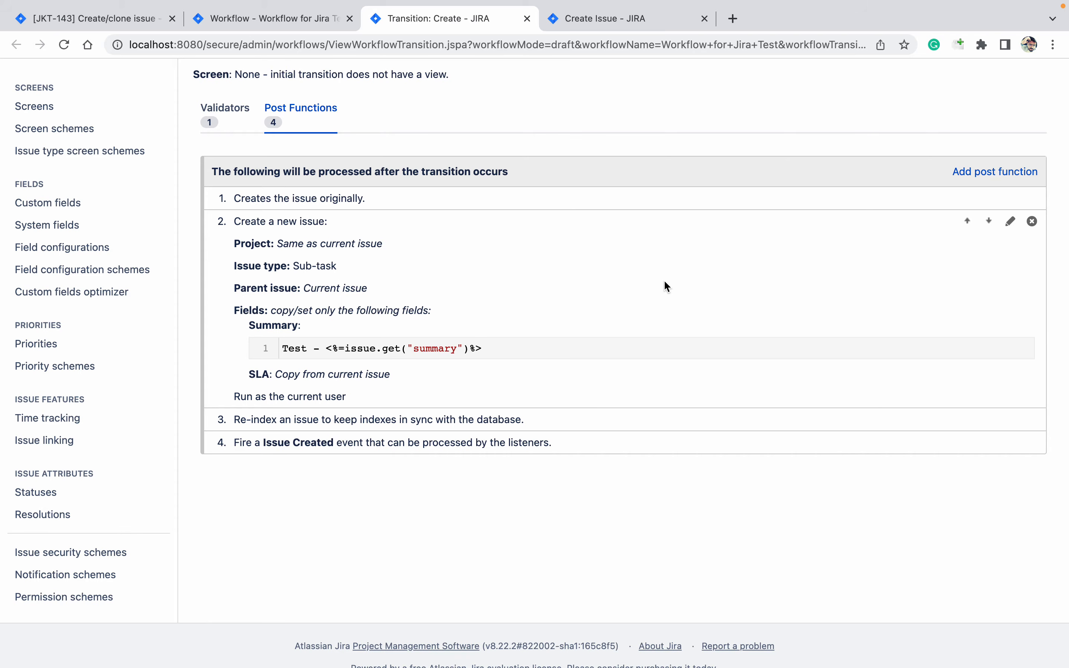
click(1010, 227)
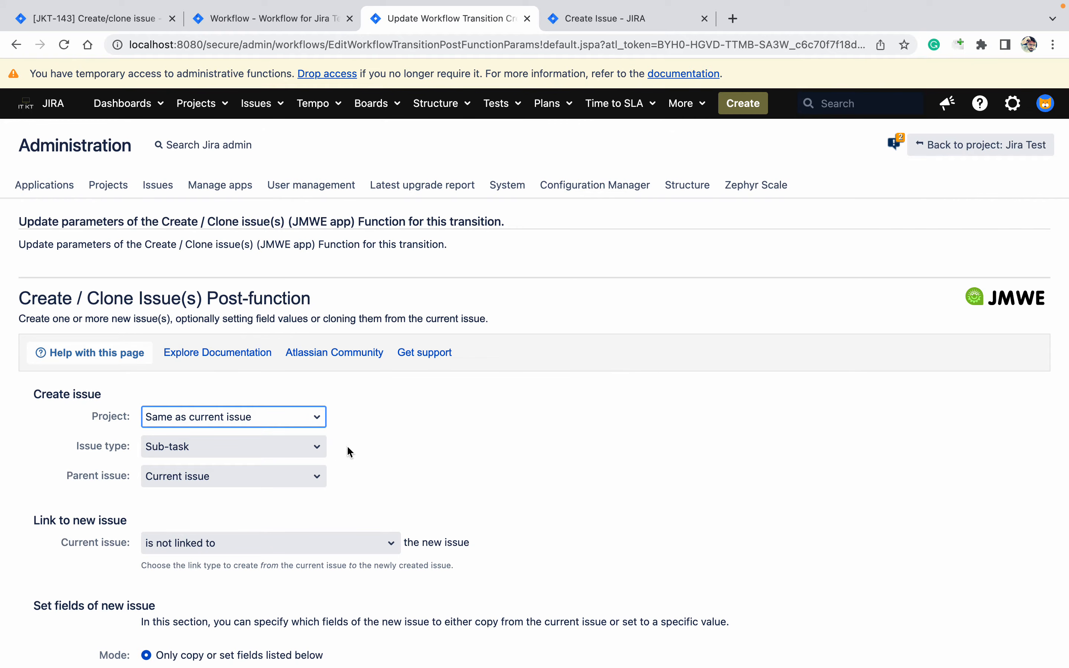
click(305, 21)
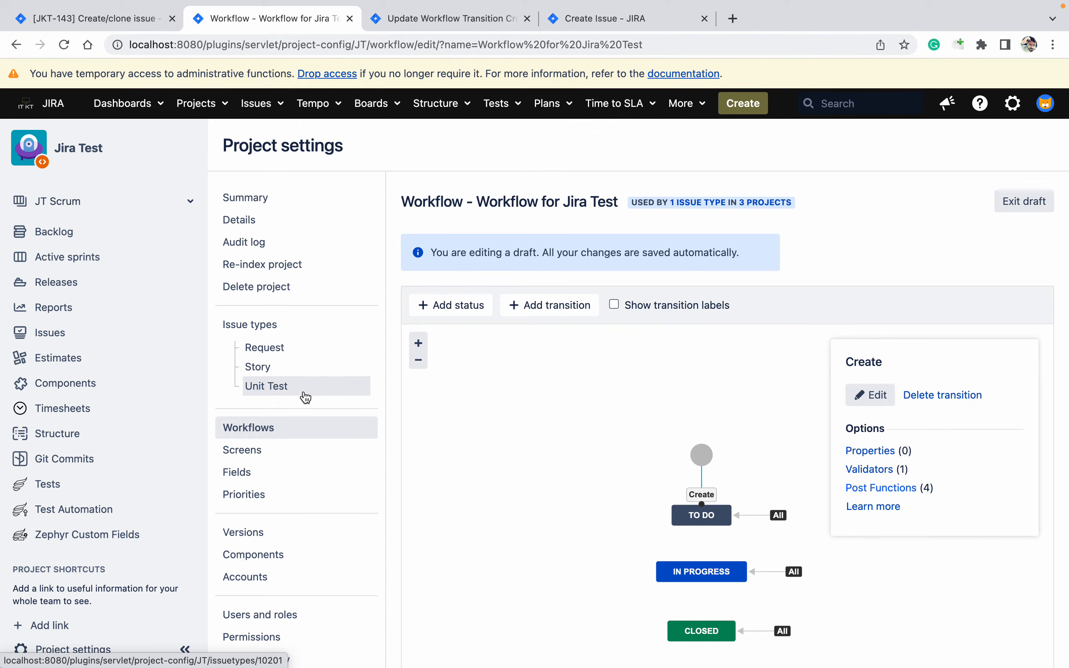
Check the project's issue types, then switch the post function's issue type to Unit Test and update
click(265, 328)
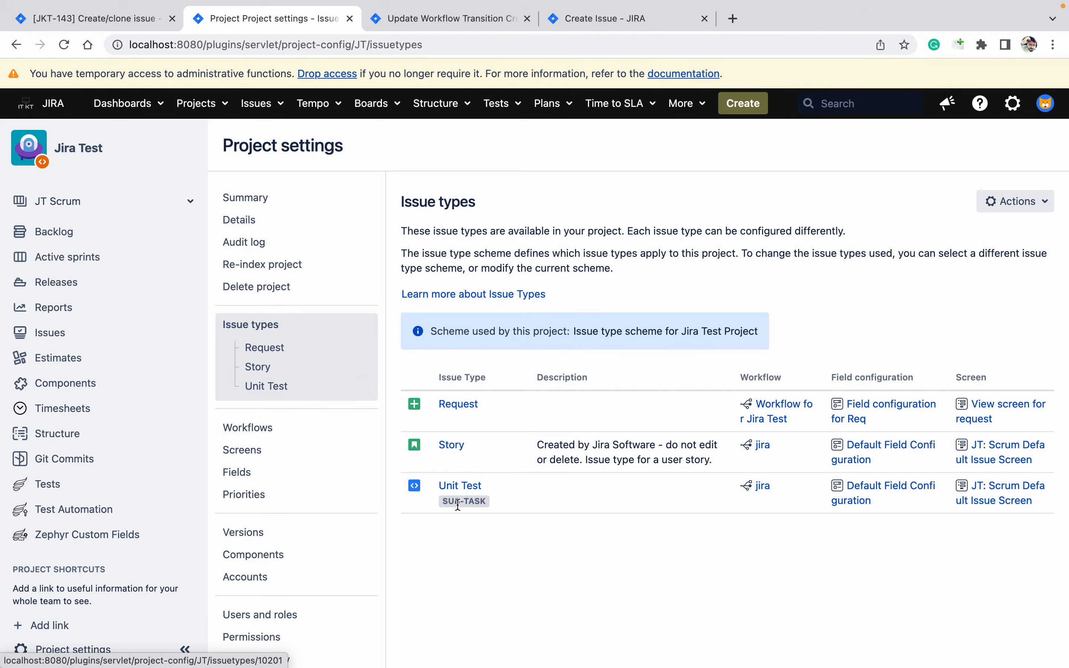
click(494, 20)
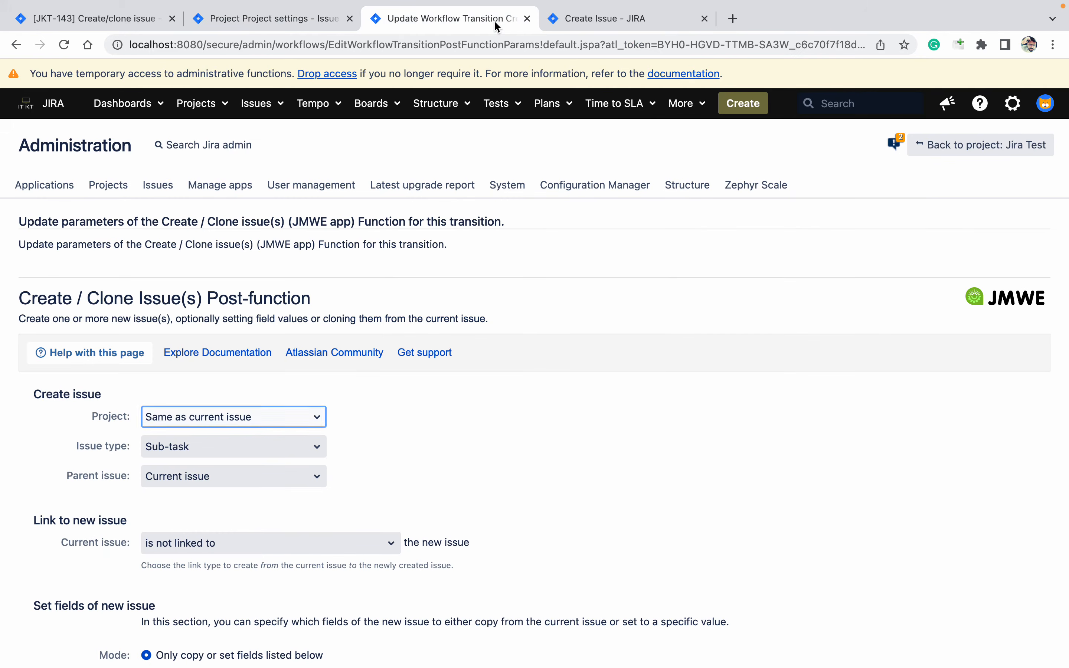
click(211, 455)
key(u)
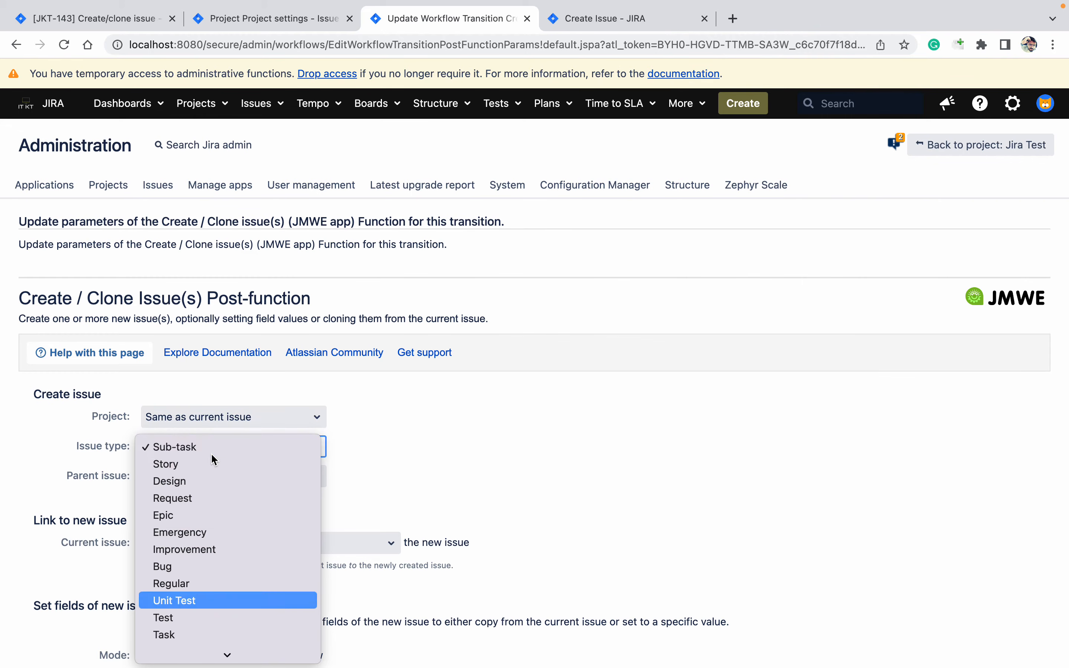
key(Return)
click(600, 424)
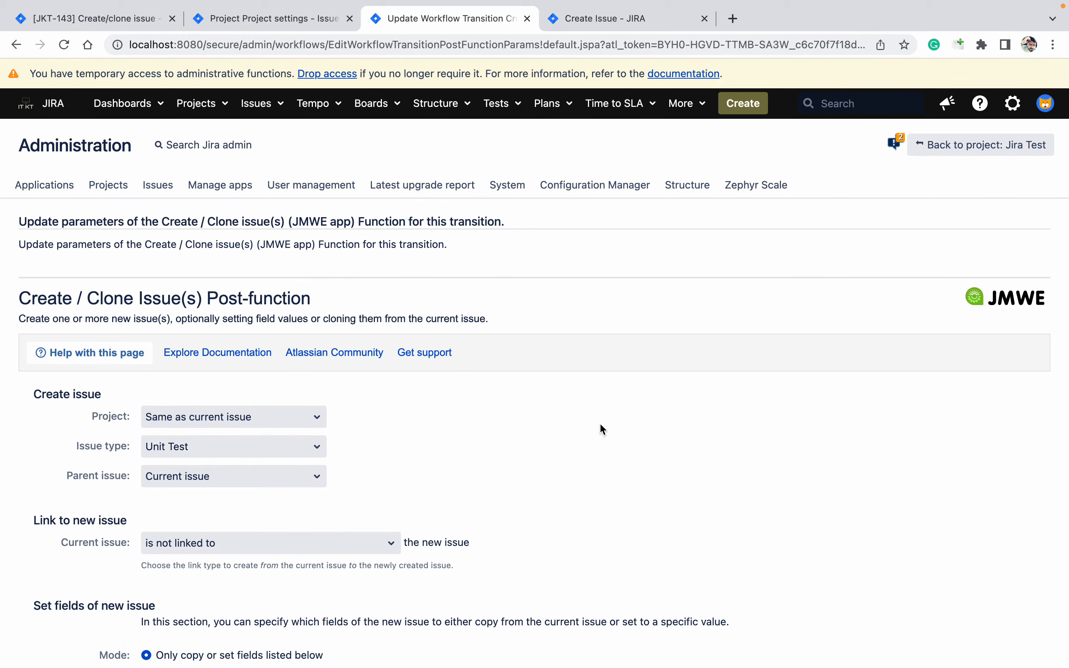
scroll(601, 427, down, 10)
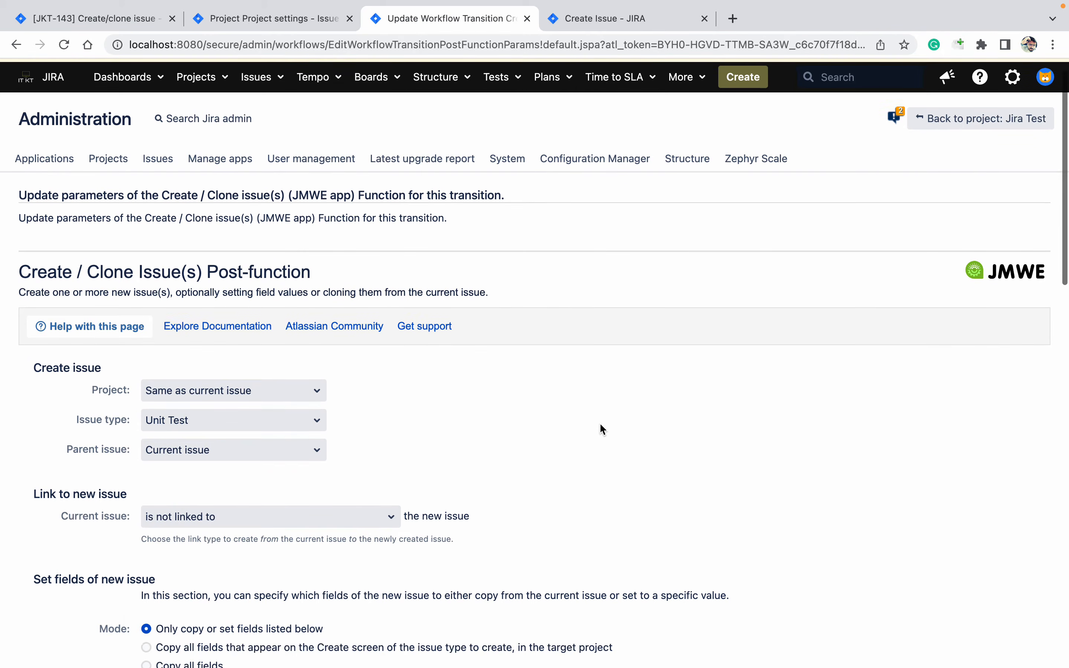
scroll(601, 428, down, 14)
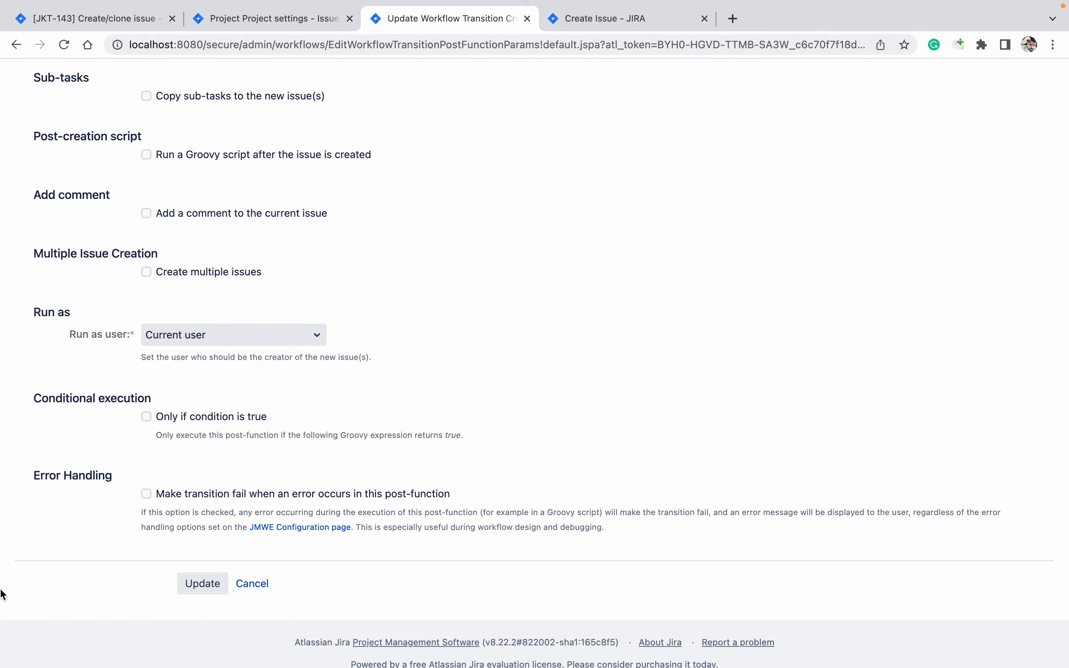
click(208, 590)
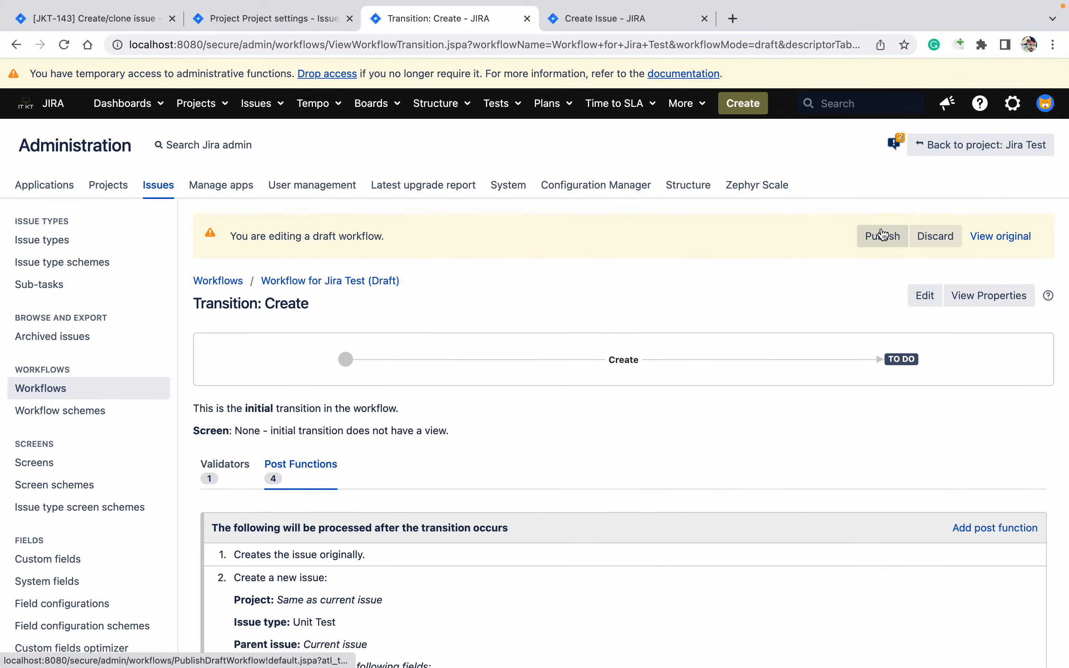
Publish the draft workflow without a backup copy and return to the Create Issue form
click(883, 235)
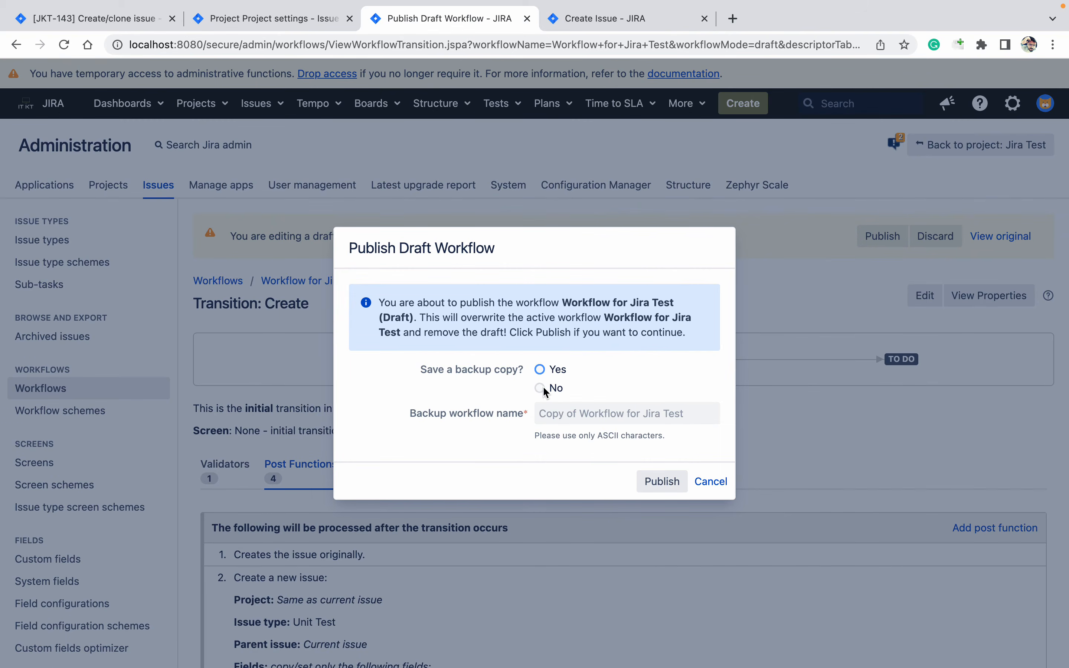
click(548, 389)
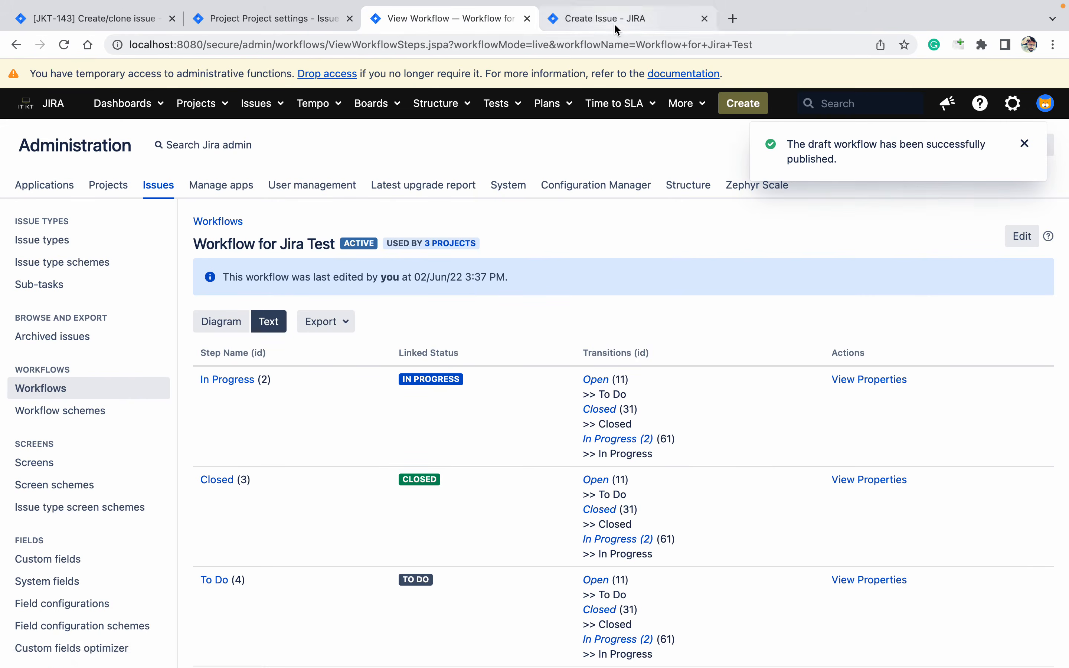
click(618, 29)
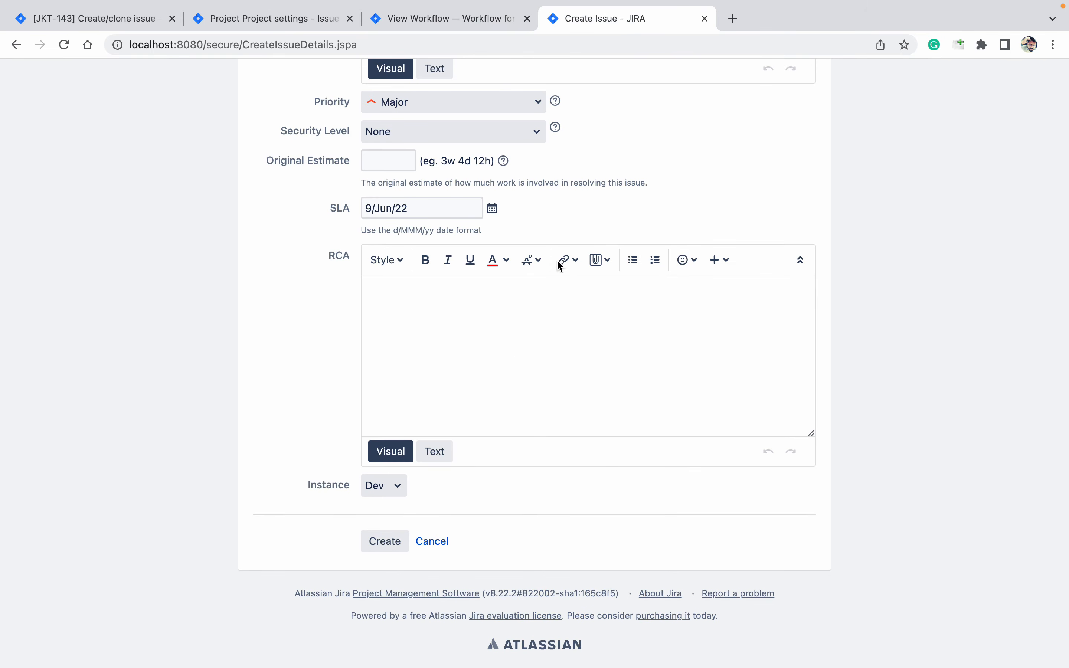
Create test issue JT-17 with Instance Dev, which gets a 'Test - subtask' sub-task, then return to the workflow
click(389, 547)
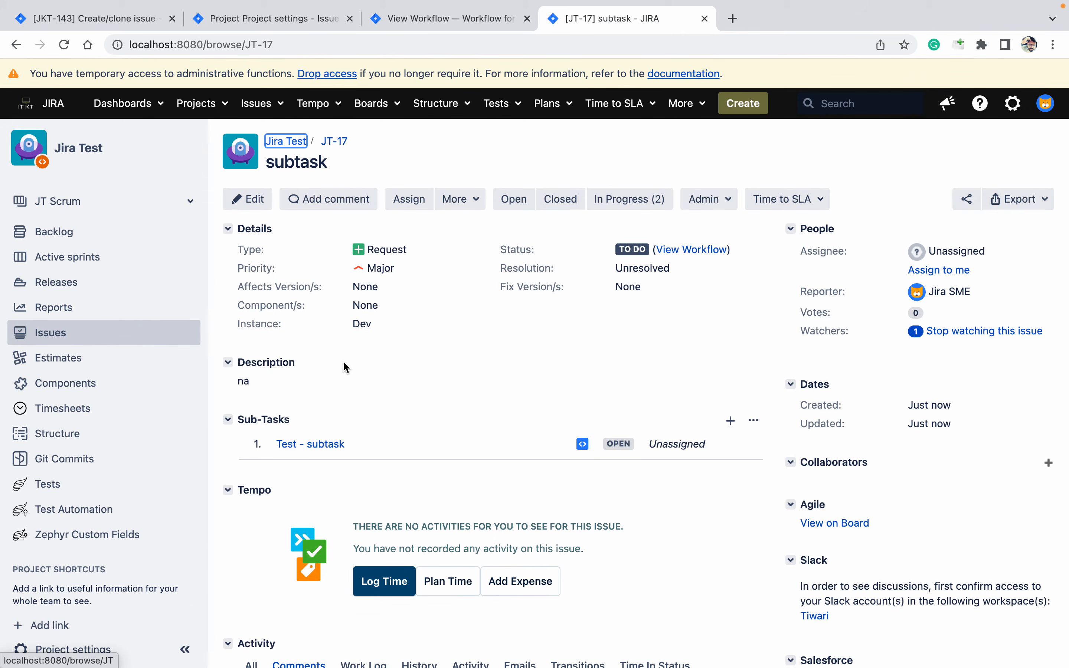
click(470, 20)
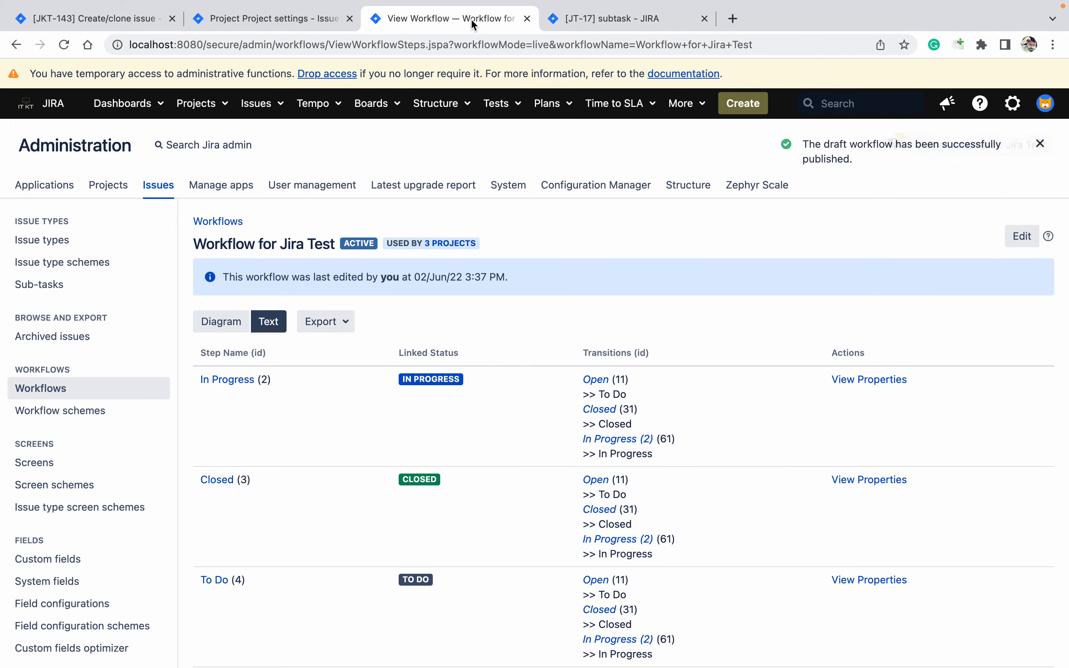
Start a new workflow draft and edit the Create transition's Create / Clone post-function
click(226, 324)
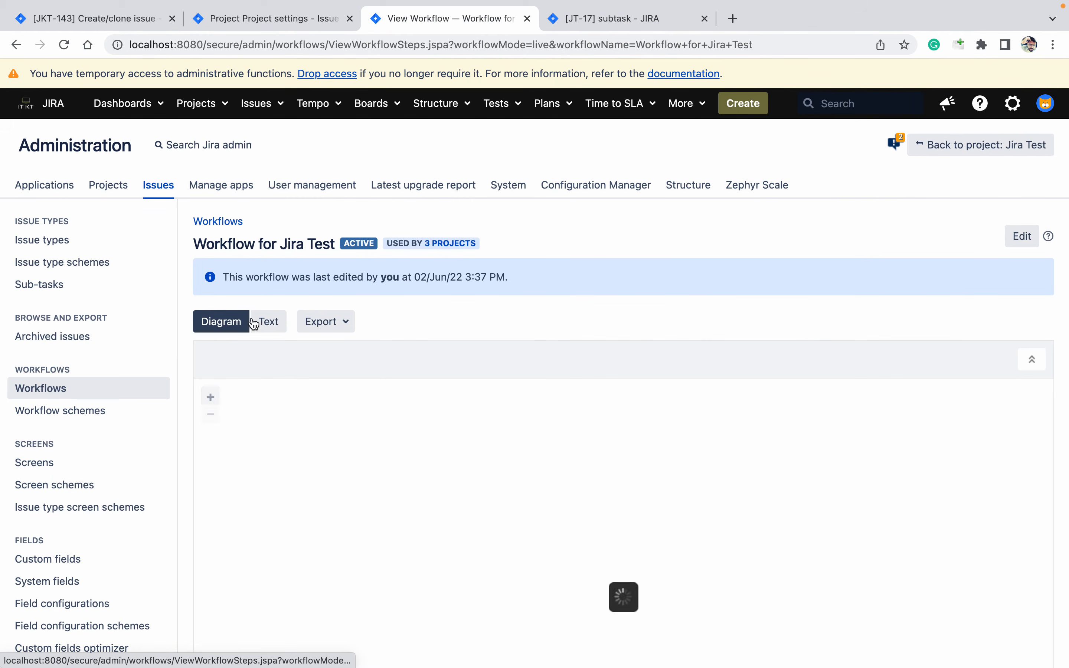
click(1028, 239)
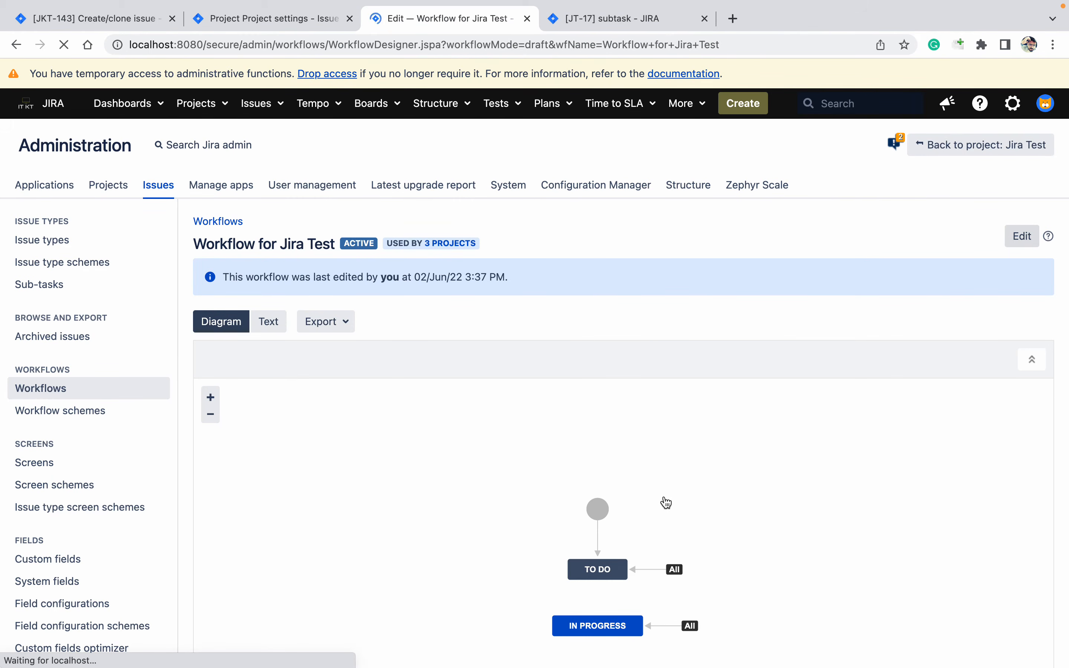
click(599, 570)
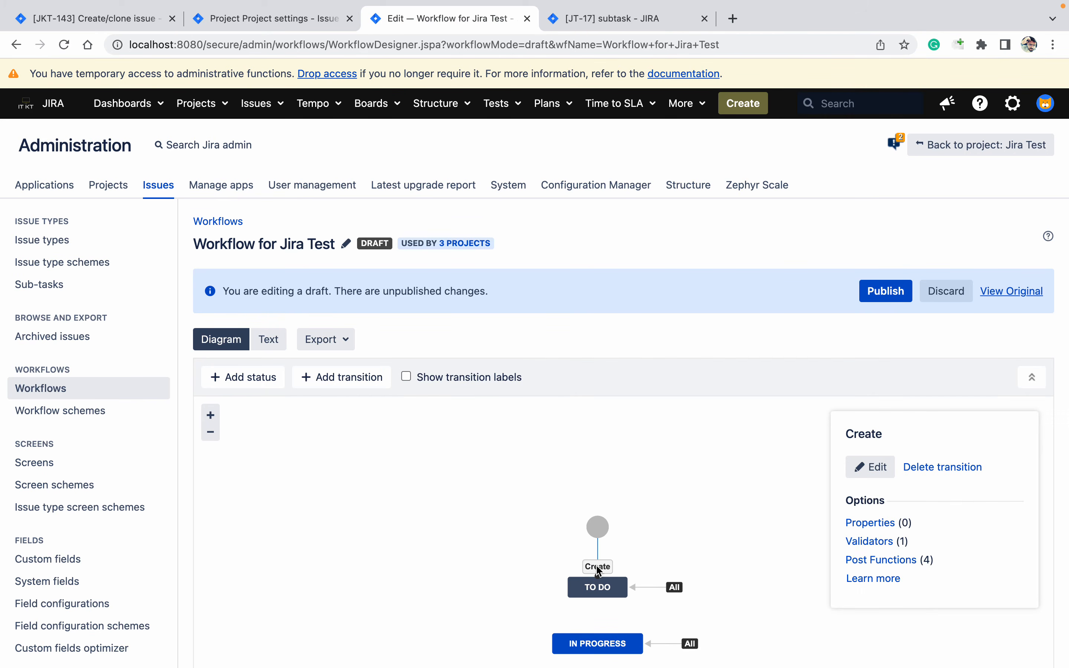
click(876, 562)
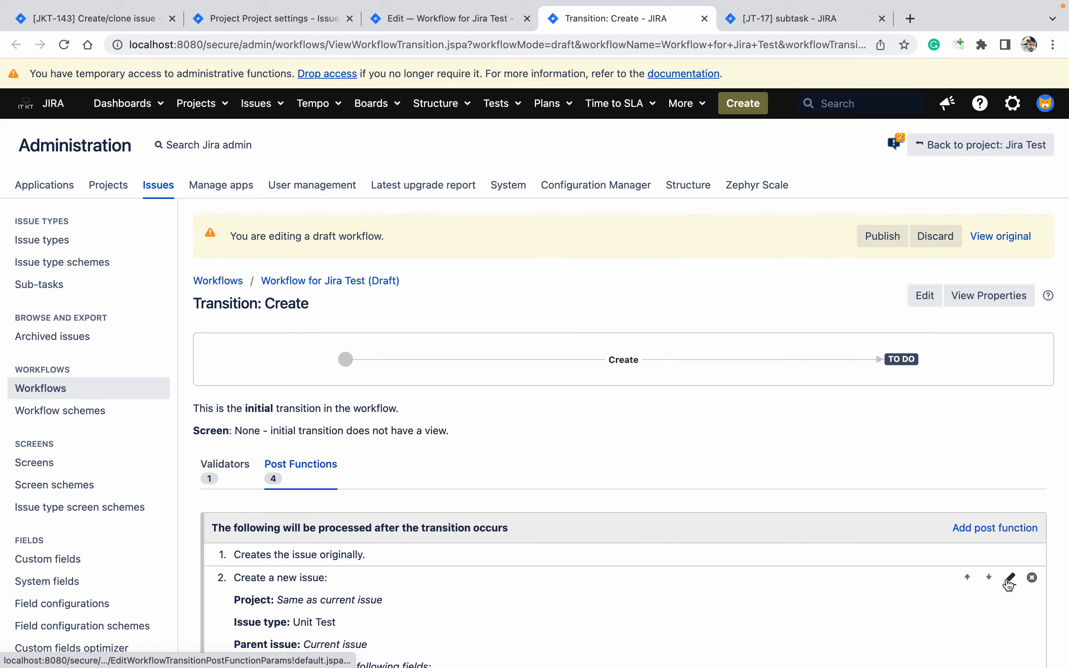
click(1010, 580)
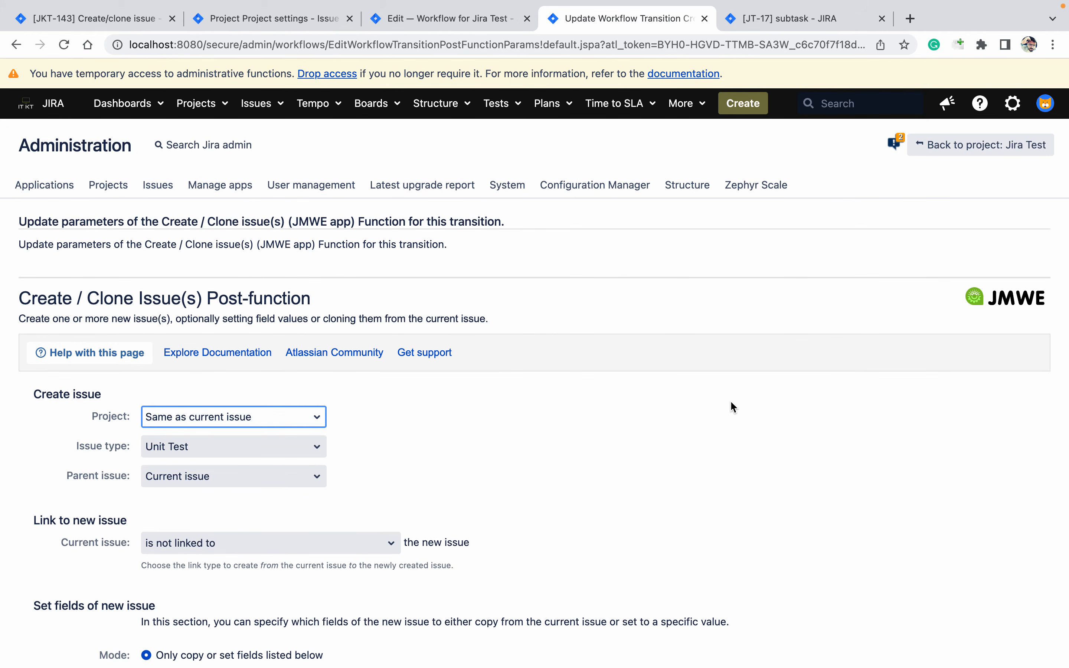
Make the post-function conditional and pick the Instance field from the field list
scroll(732, 403, down, 2)
scroll(731, 402, down, 15)
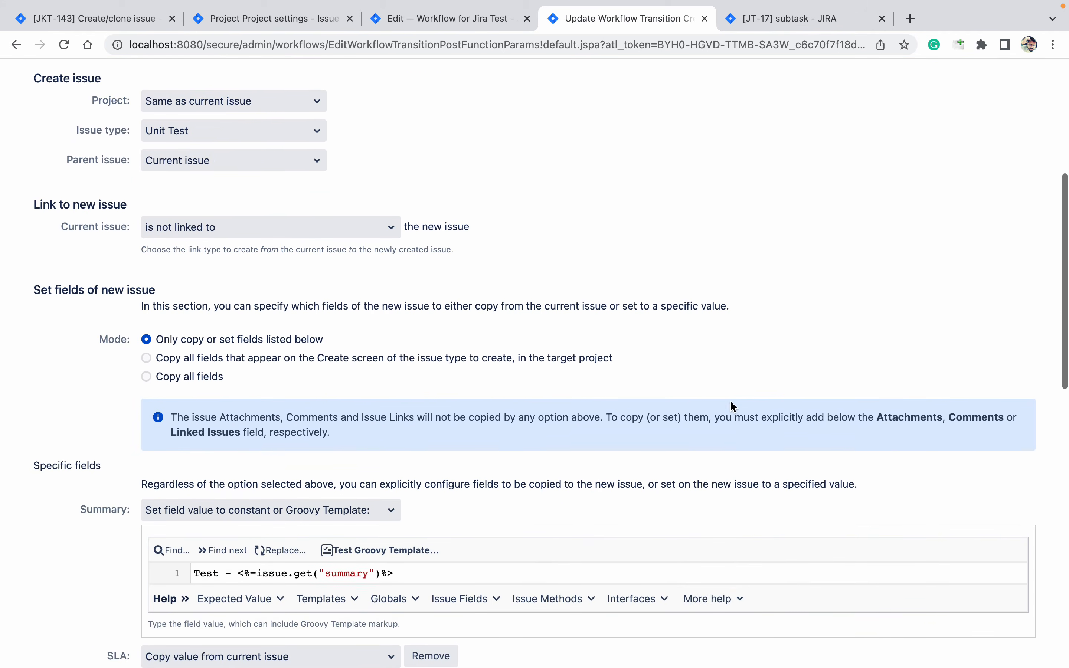
scroll(731, 402, down, 8)
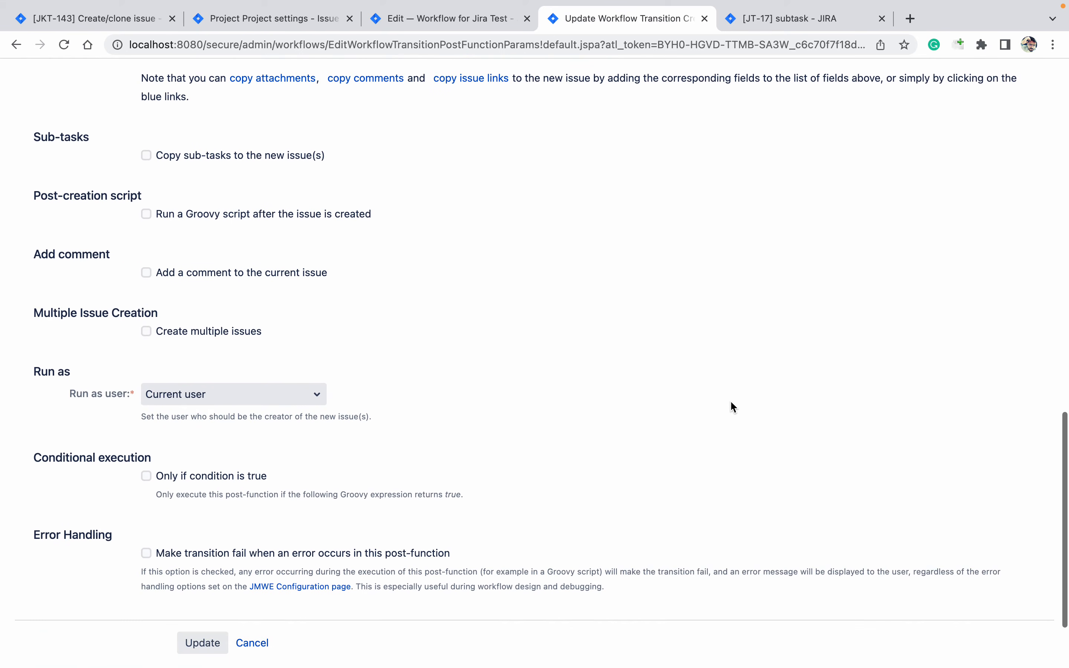
scroll(732, 404, down, 3)
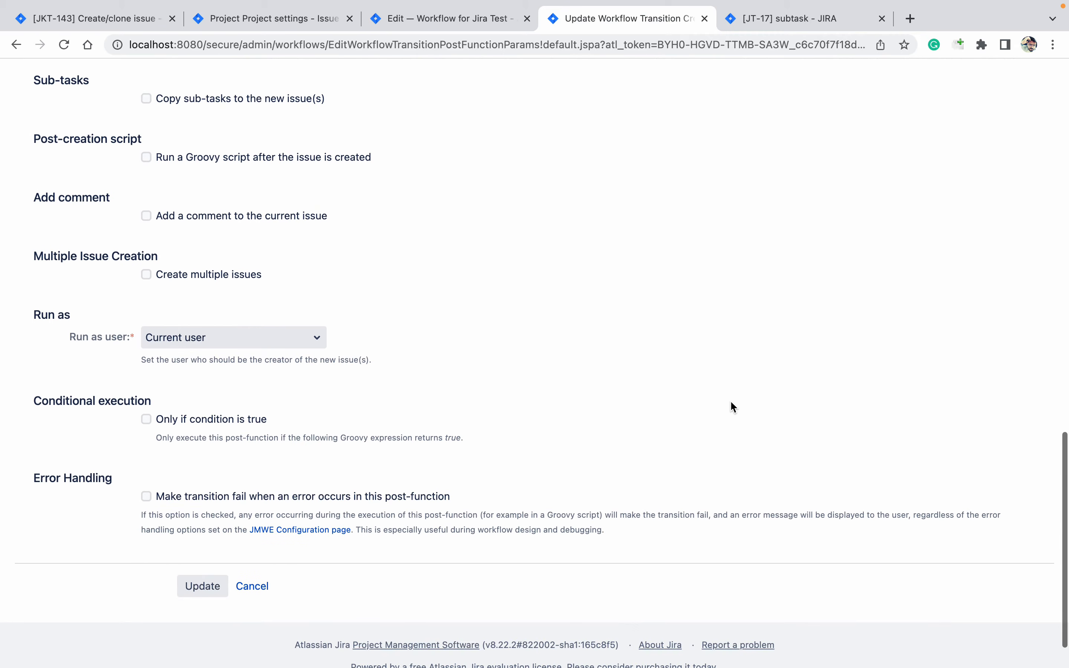
click(150, 416)
click(370, 518)
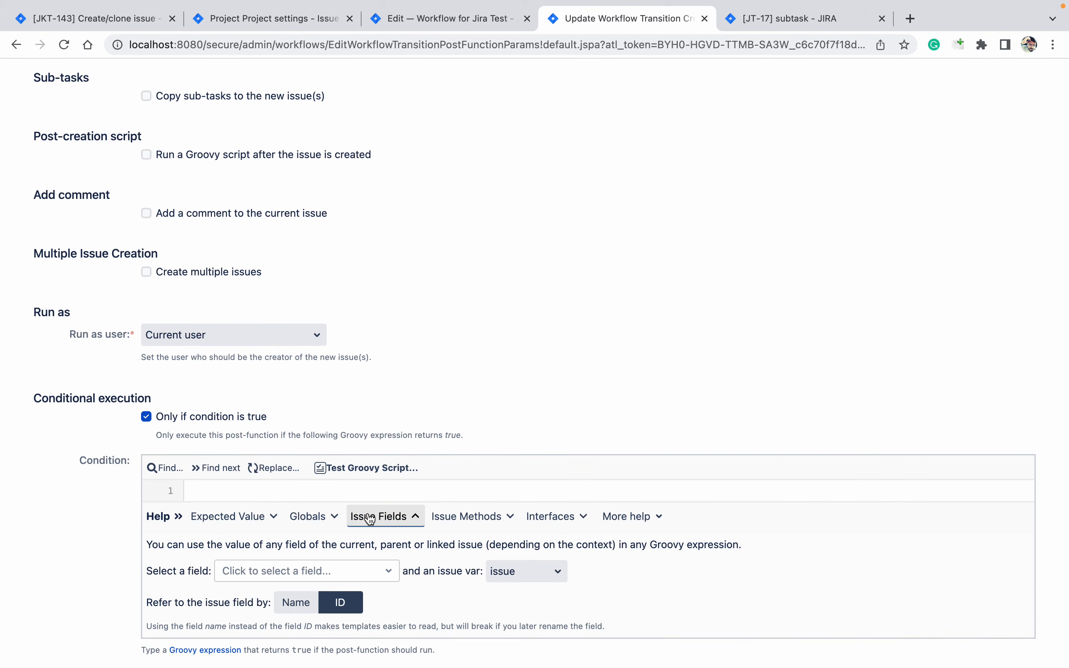
click(288, 575)
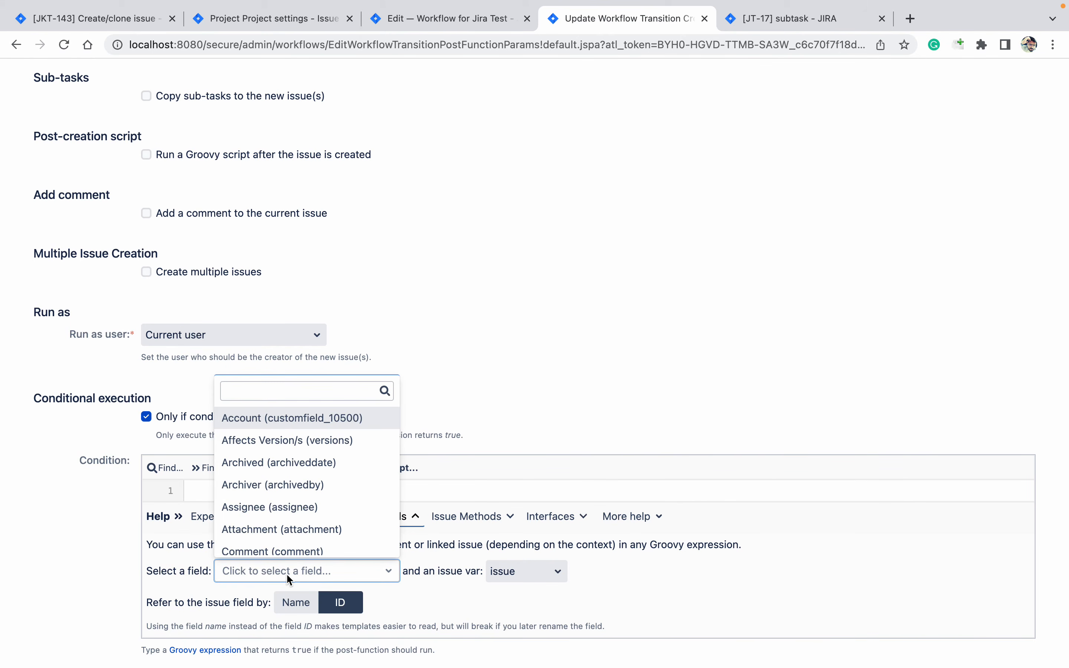
text(ins)
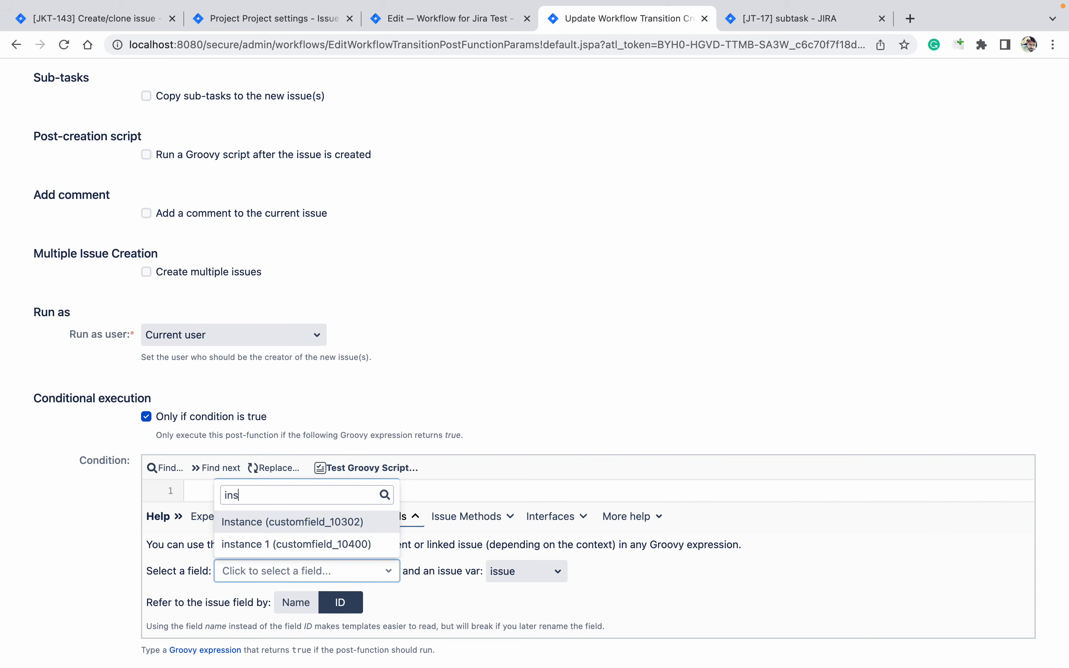
key(Return)
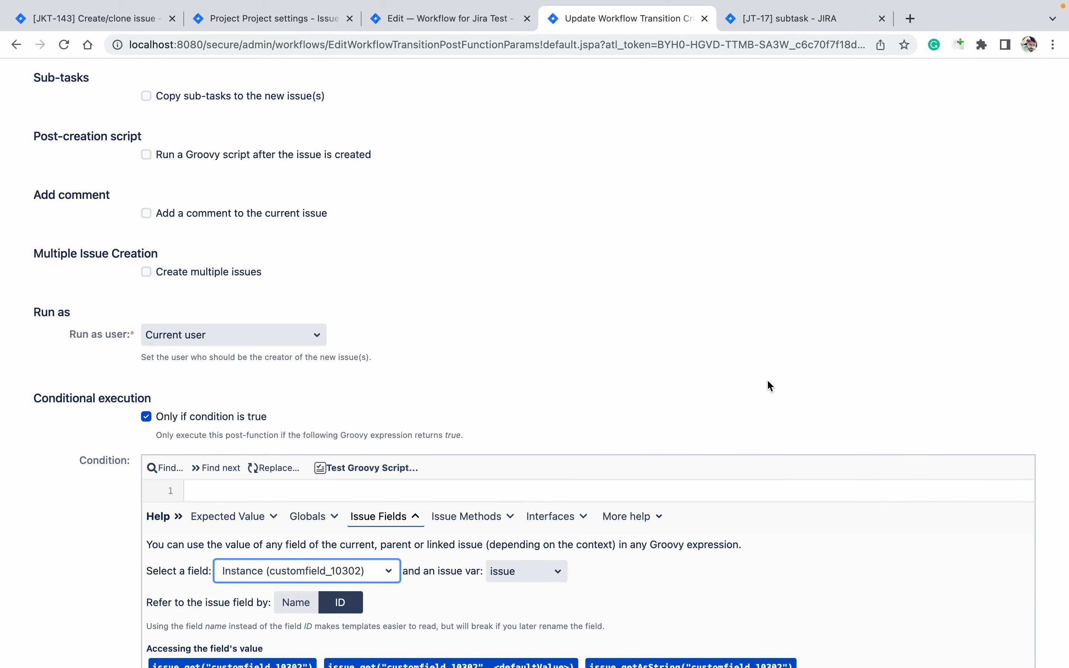
Insert a field comparison with the value 'Prod' and save the post-function
click(767, 379)
scroll(767, 379, down, 3)
scroll(768, 380, down, 5)
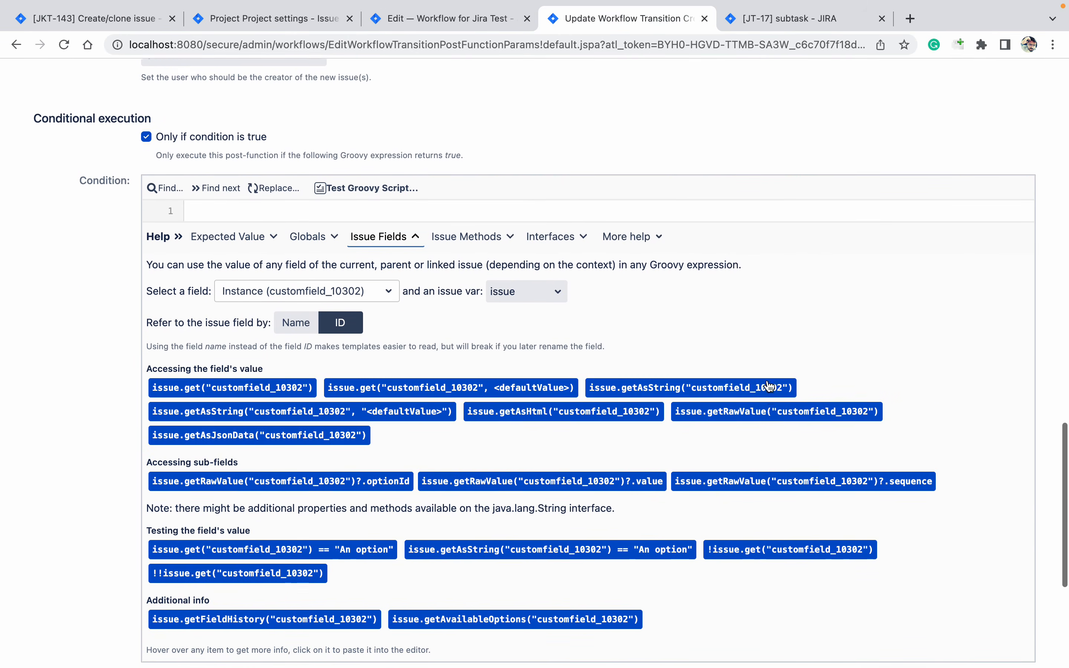
click(665, 476)
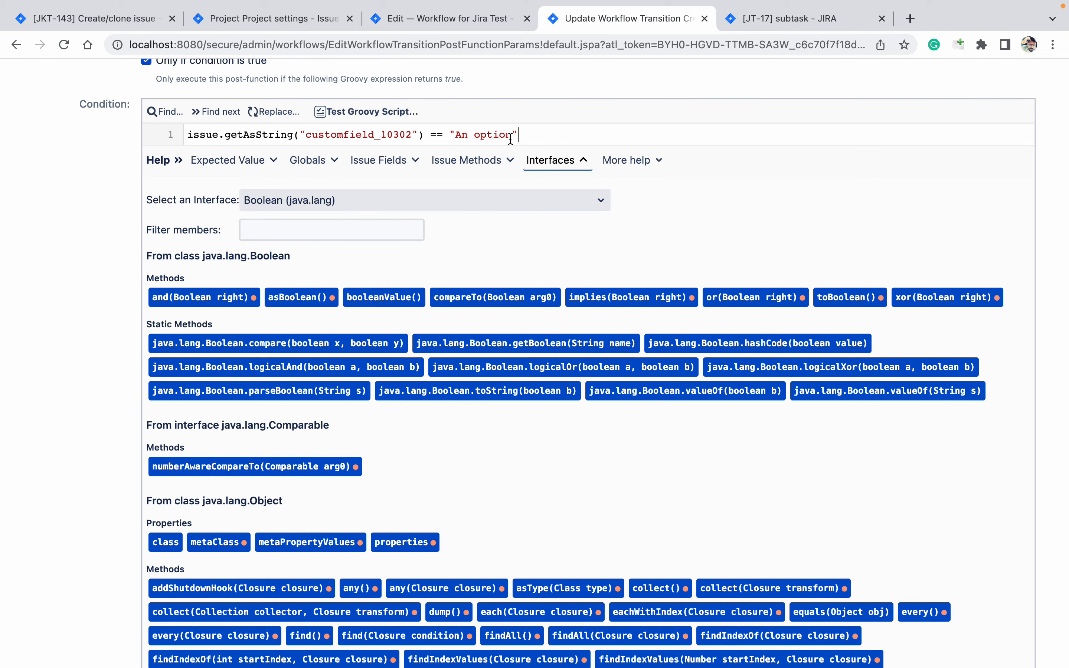
drag(512, 134, 458, 137)
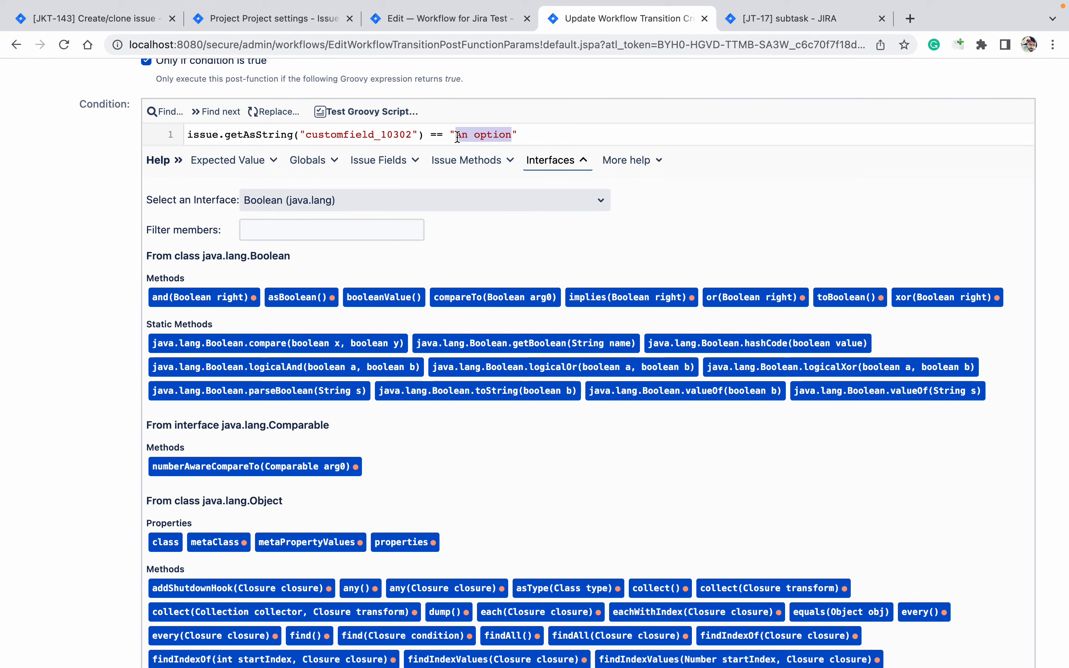
text(Prod)
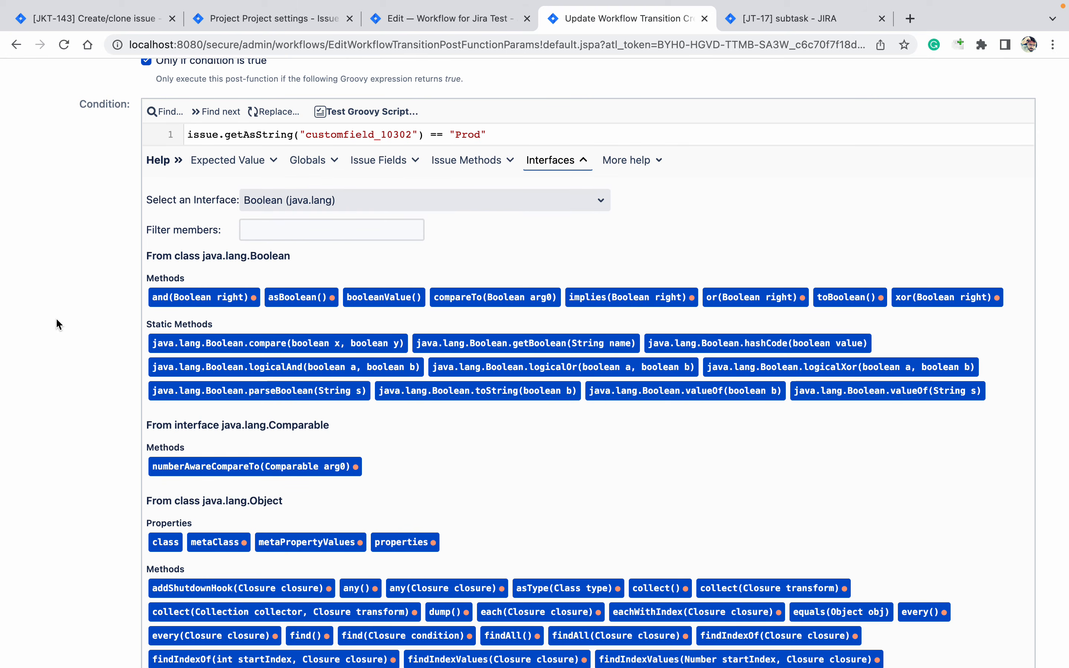
scroll(56, 317, down, 10)
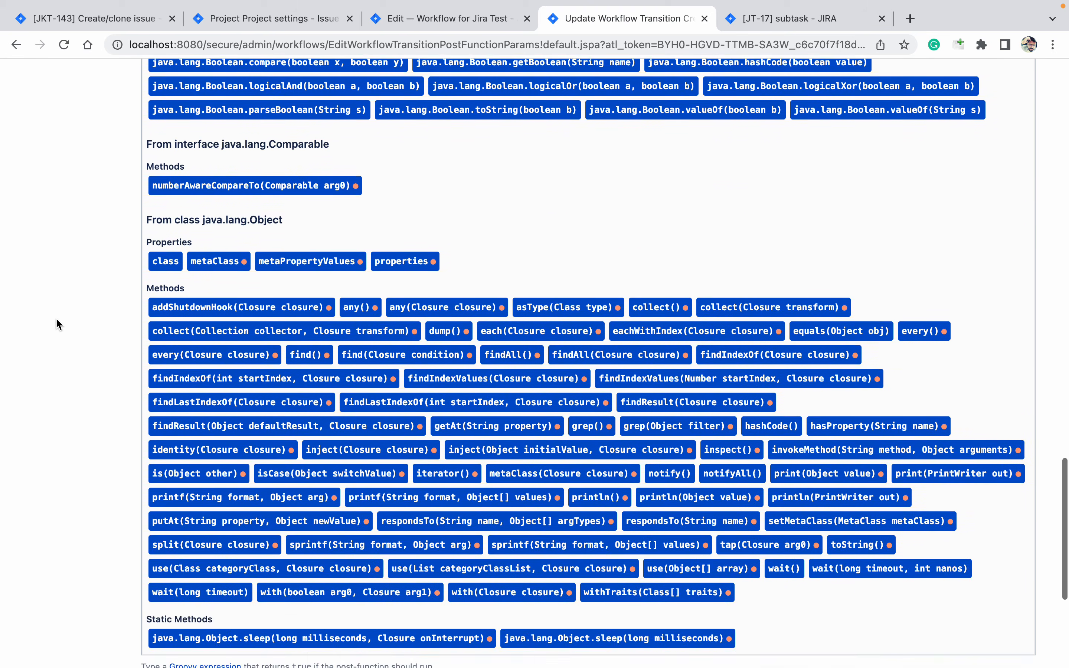
scroll(56, 318, down, 3)
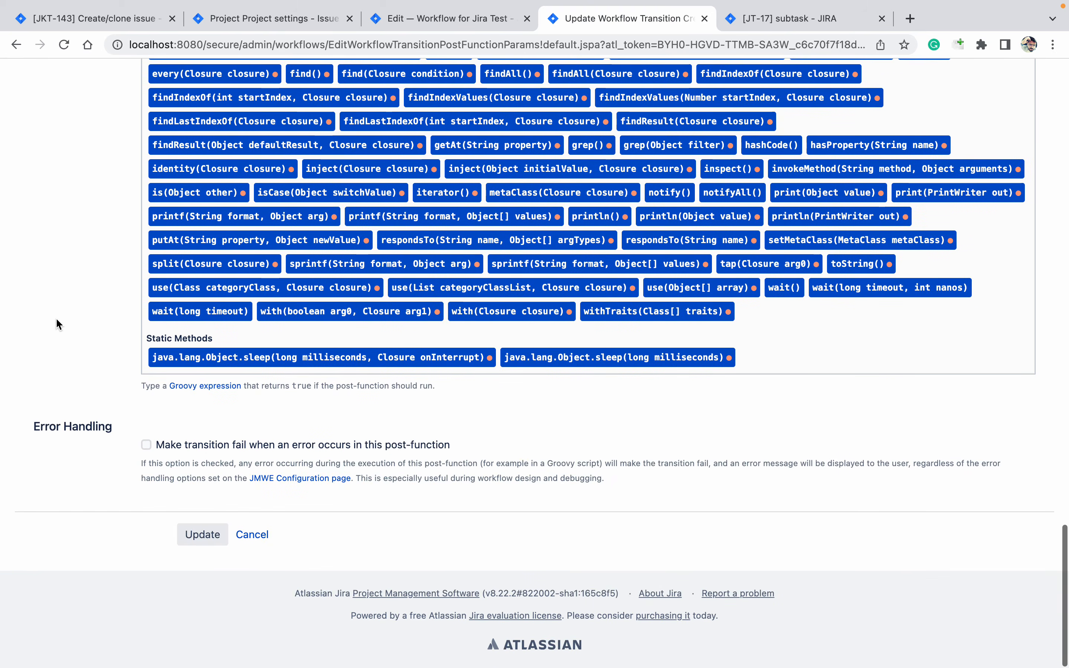
click(217, 533)
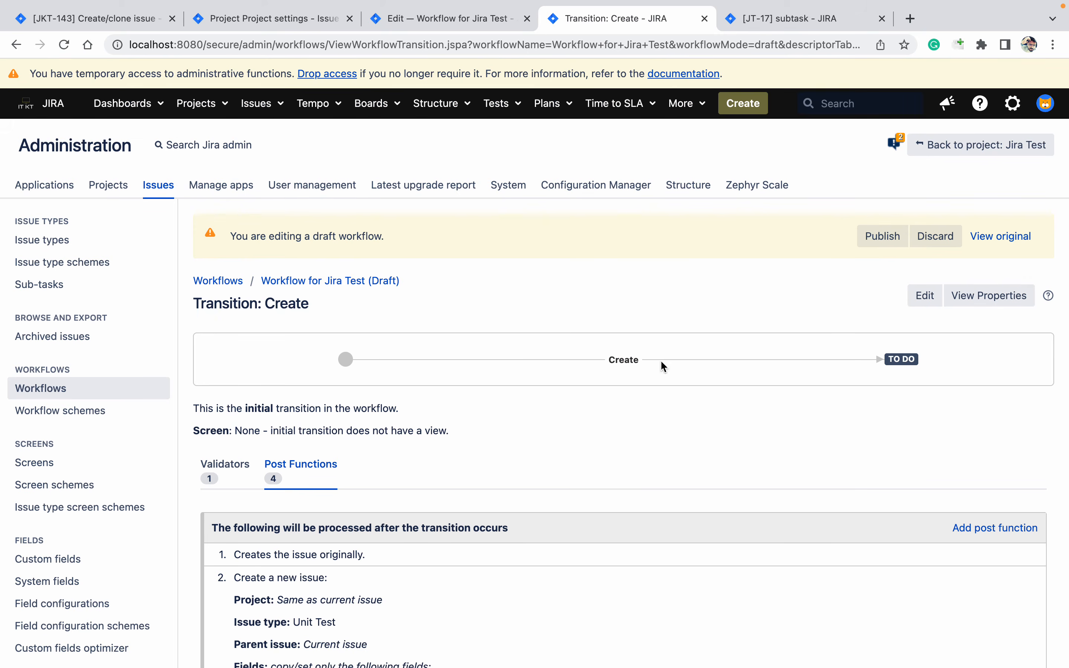
Publish the draft workflow and return to issue JT-17
click(885, 240)
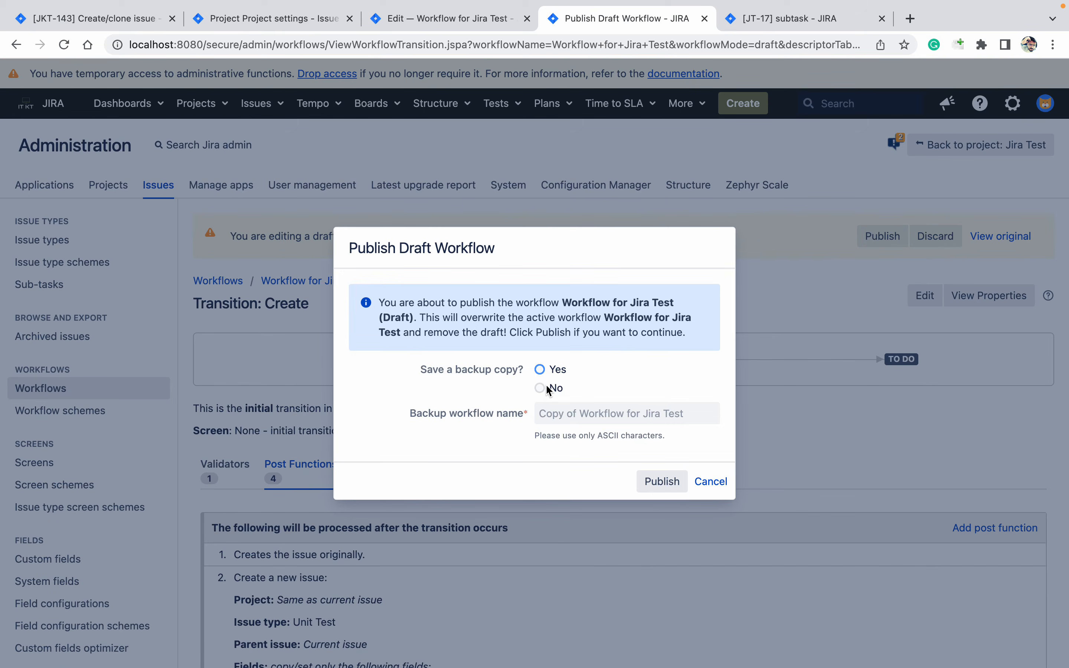
click(662, 481)
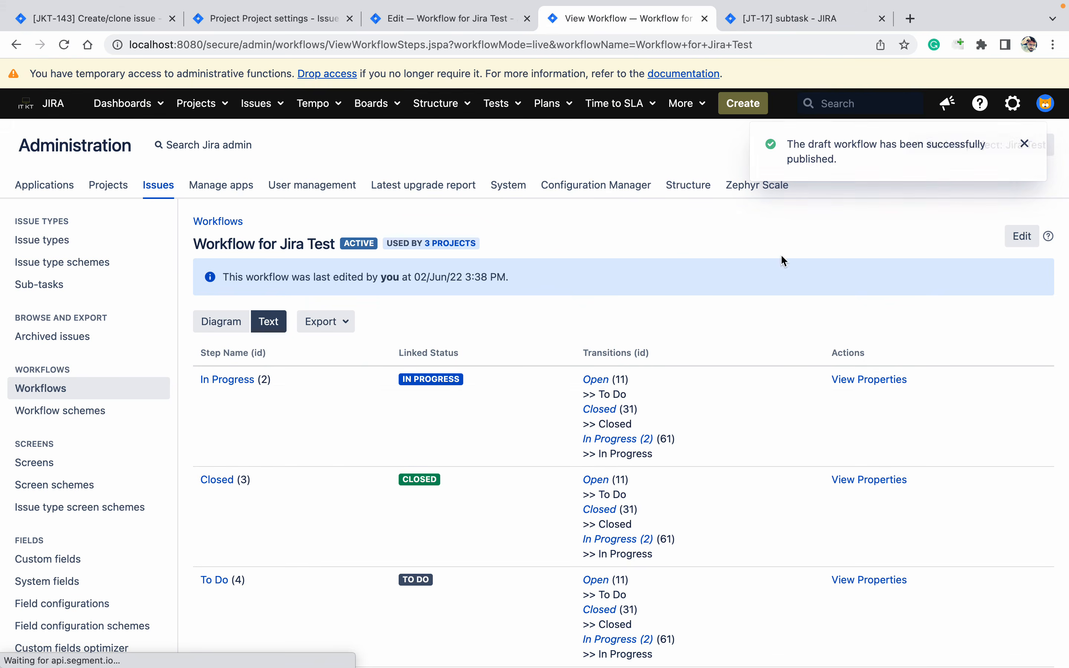
click(796, 16)
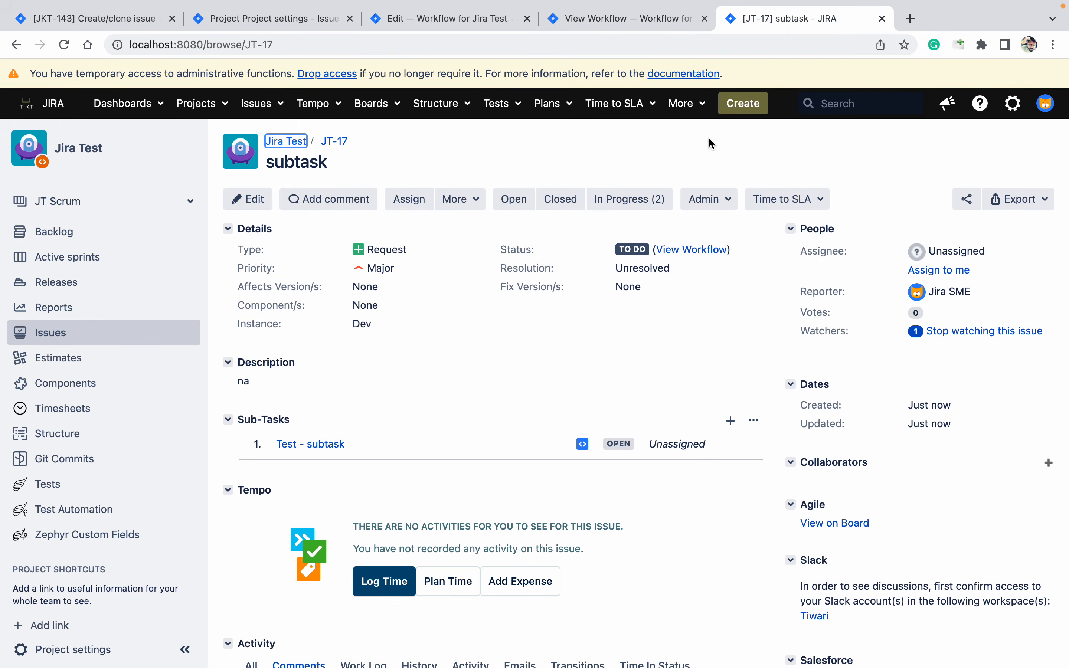
Create test request JT-19 'sdfewfsdf' with Instance left at Dev and open it
click(746, 112)
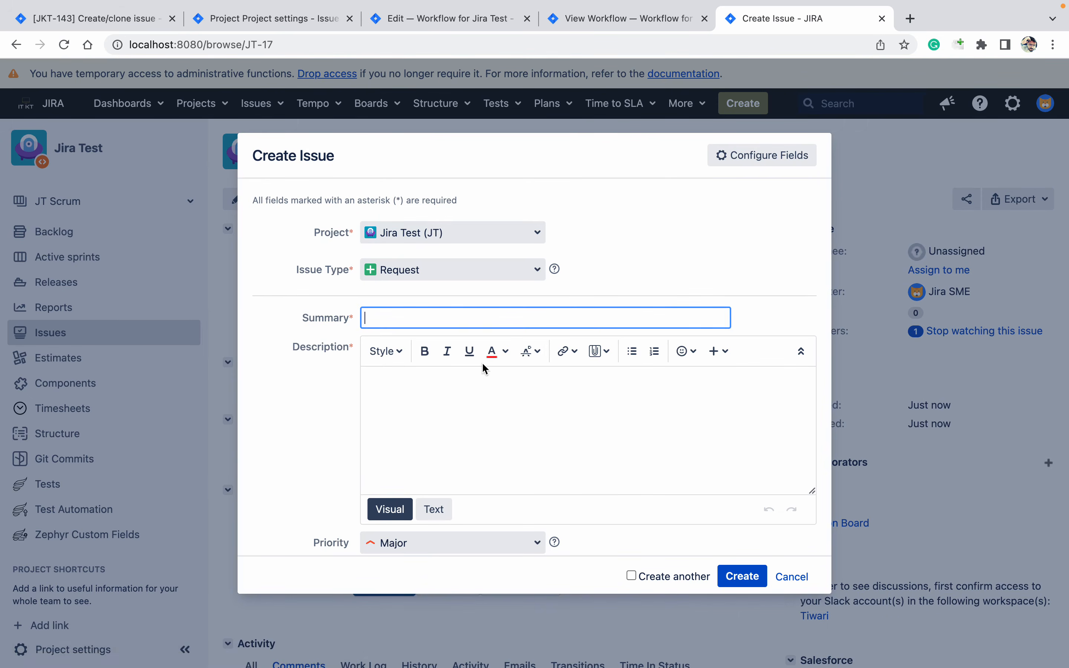
click(476, 441)
text(sdfdsfd)
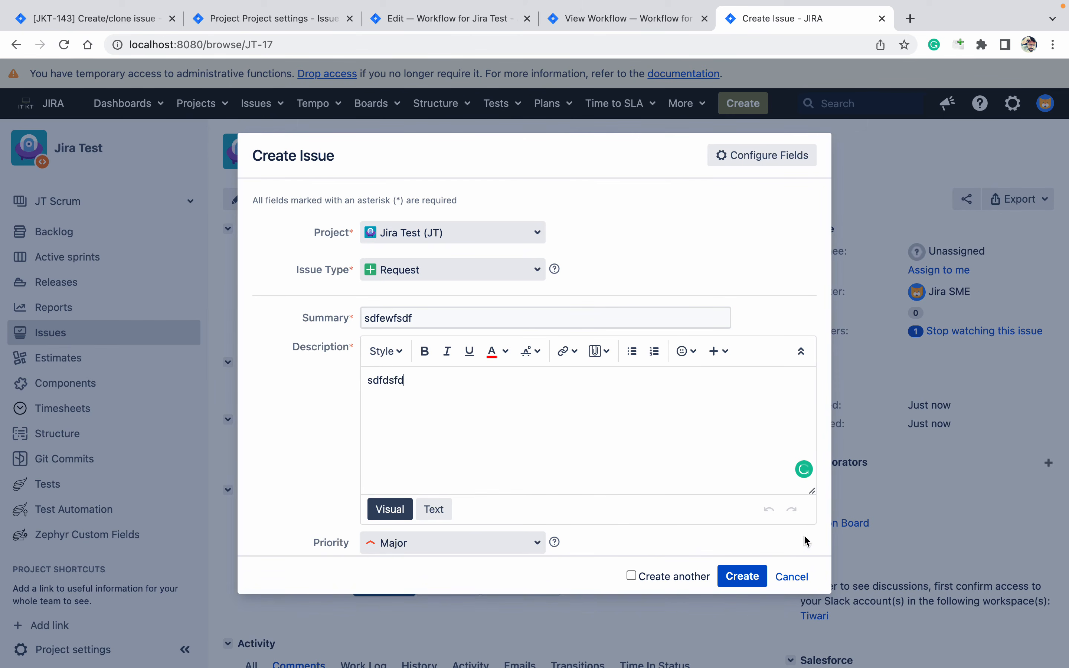
click(764, 576)
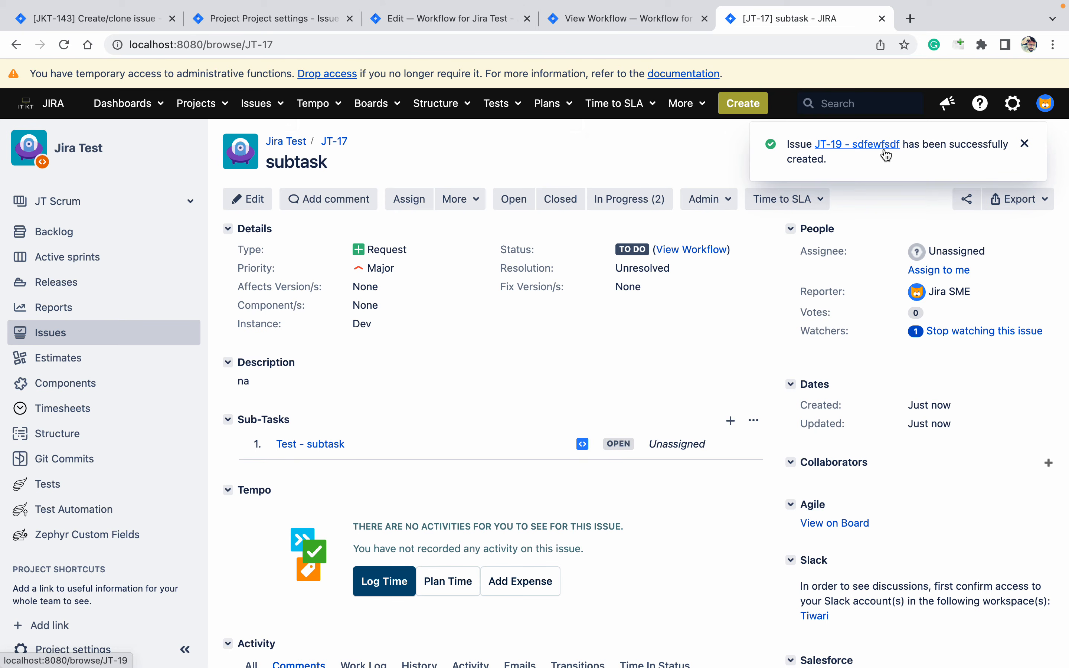
click(886, 151)
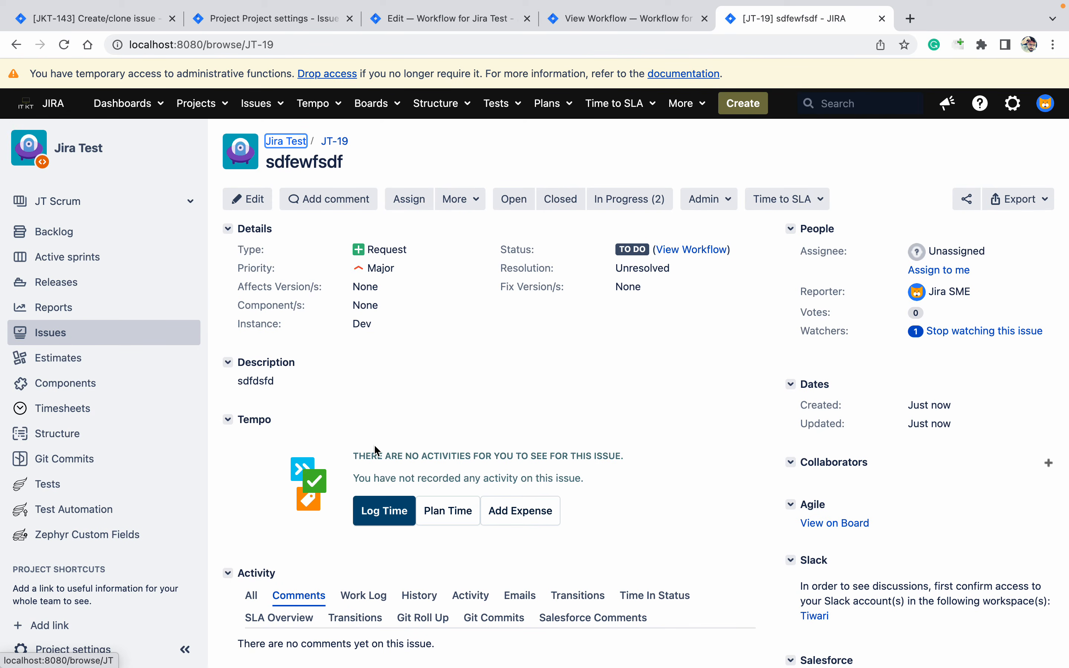
Check JT-19's More actions menu to confirm it has no sub-task
click(472, 200)
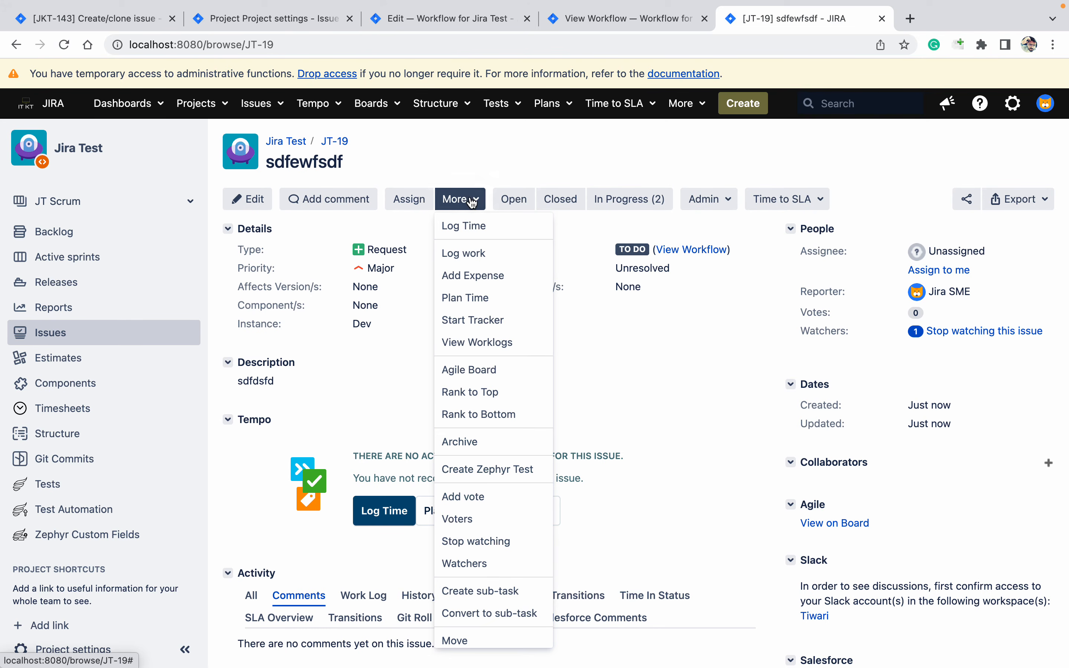
click(581, 162)
click(754, 105)
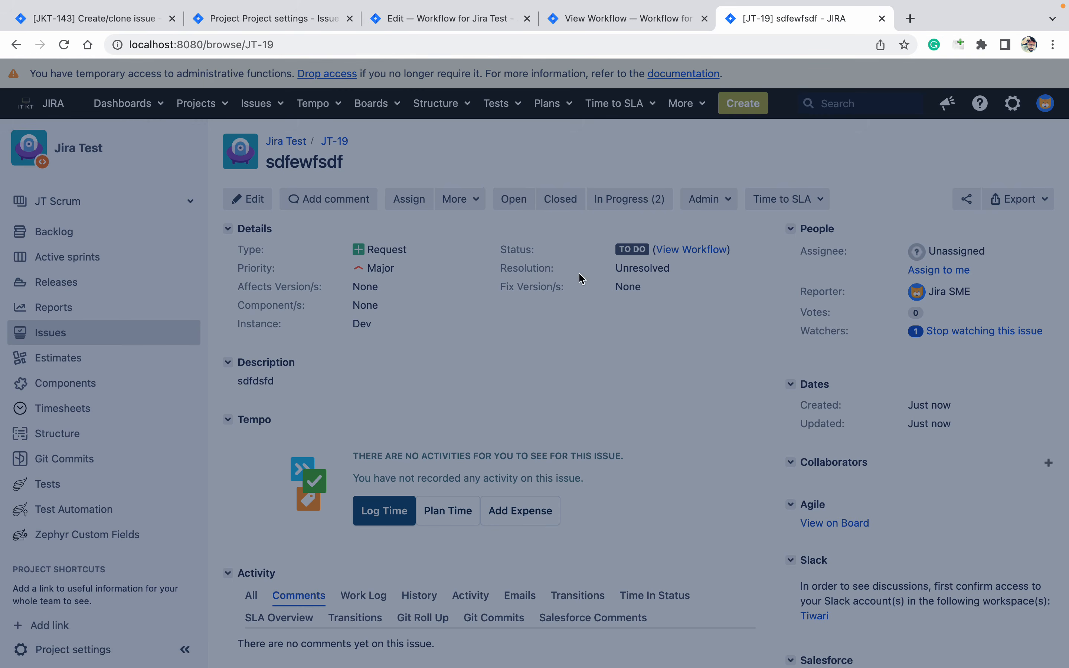
Fill in the new request's summary and description, then move down through the form fields
text(dsfdfvv)
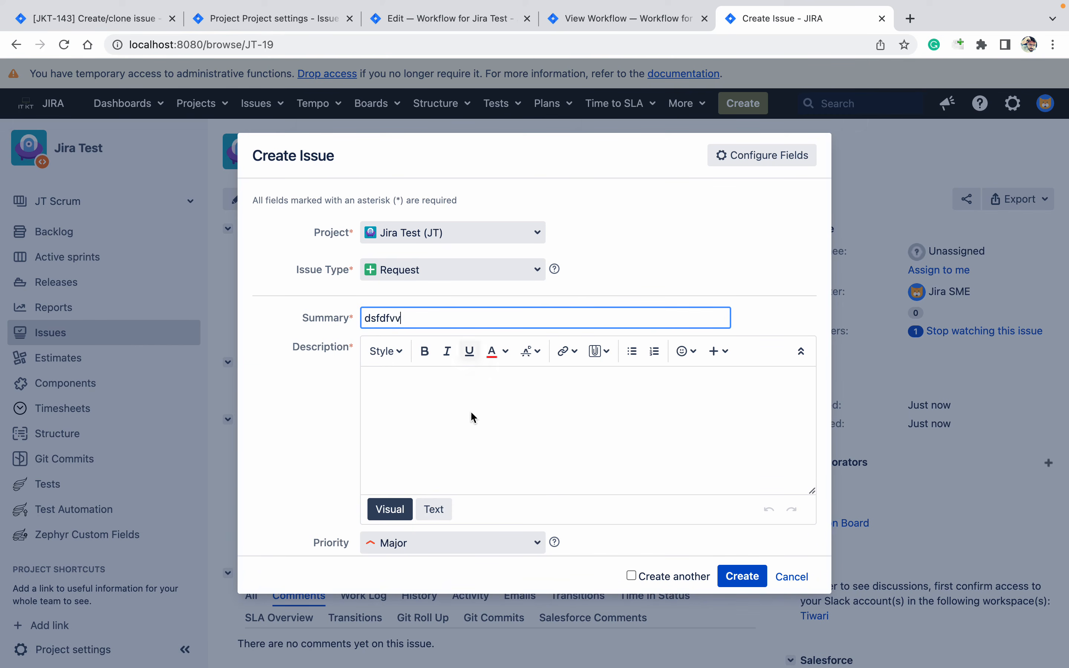
click(475, 471)
text(svsvvs)
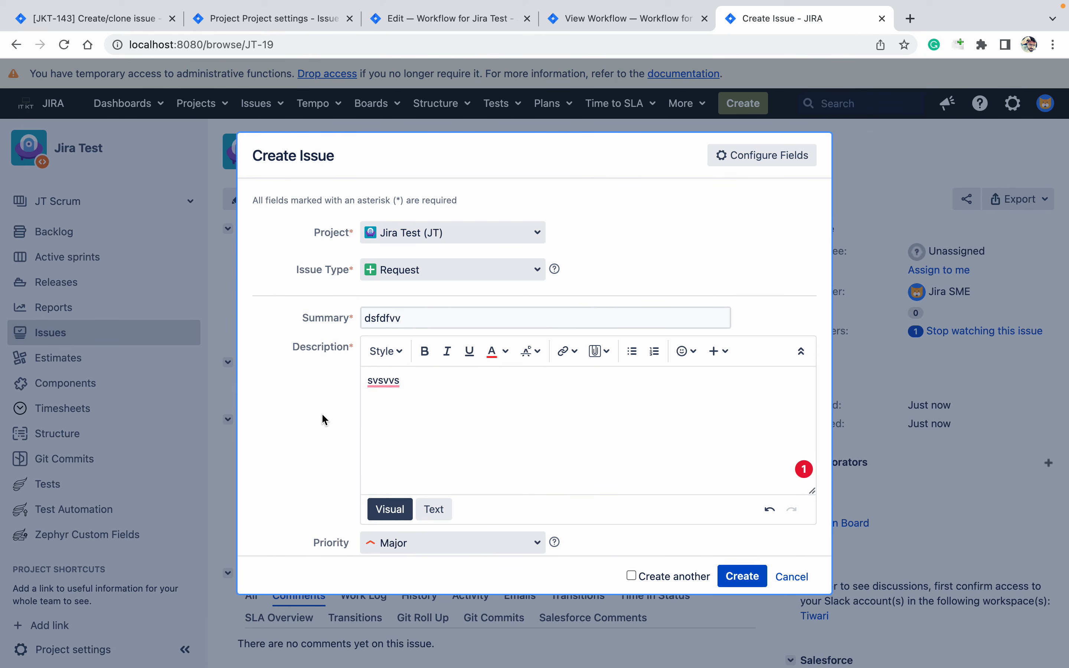
key(Tab)
key(Tab)
key(Tab)
key(Tab)
key(Tab)
key(Tab)
key(Tab)
key(Tab)
key(Tab)
key(Tab)
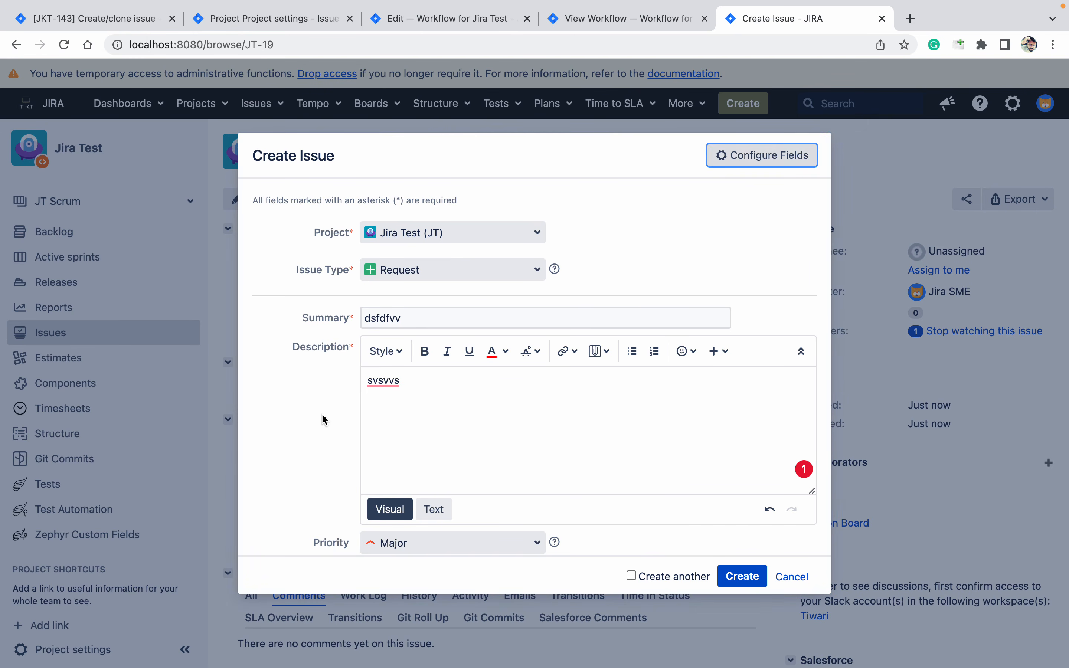
key(Tab)
key(Tab)
key(Tab)
key(Tab)
key(Tab)
key(Tab)
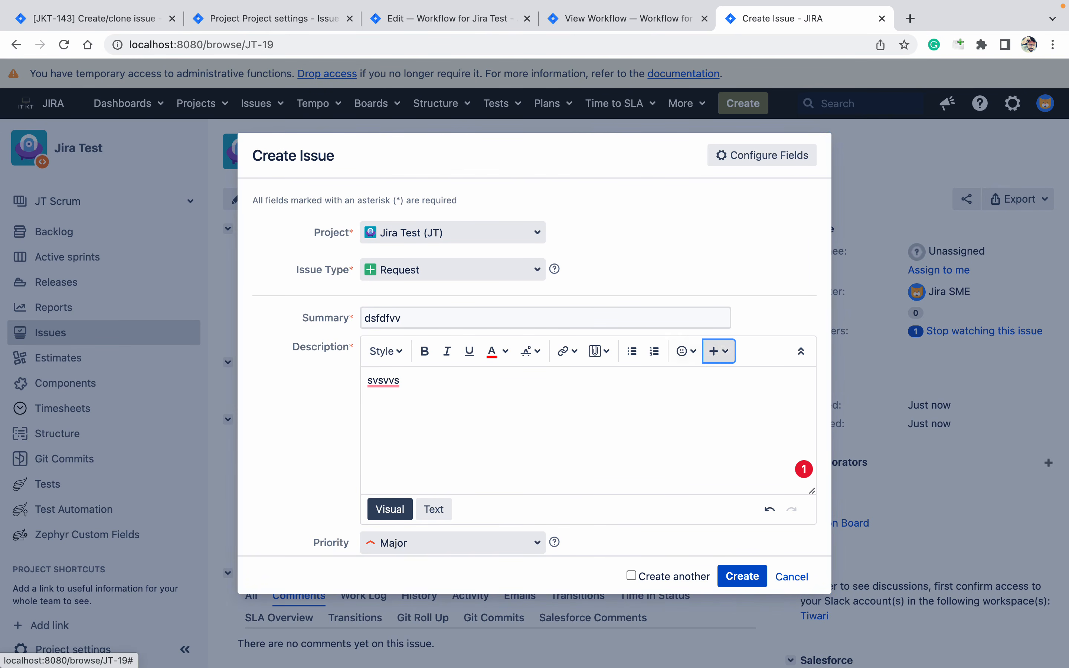
key(Tab)
key(Tab)
key(Tab)
key(Tab)
key(Tab)
key(Tab)
key(Tab)
key(Tab)
key(Tab)
key(Tab)
key(Tab)
key(Tab)
key(Tab)
key(Tab)
key(Tab)
key(Tab)
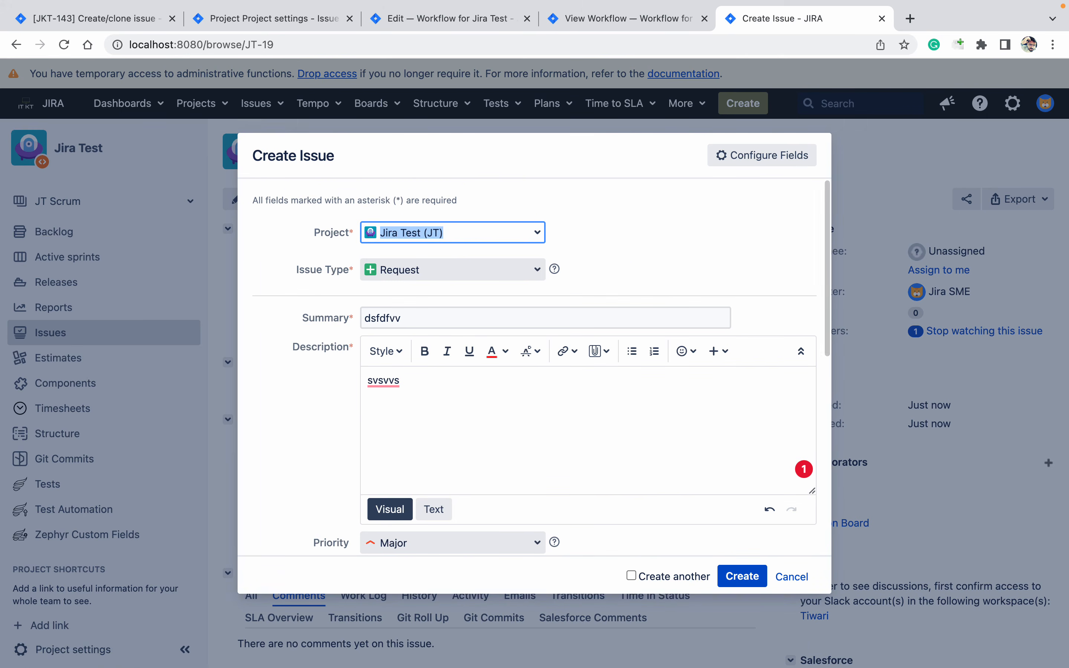
key(Tab)
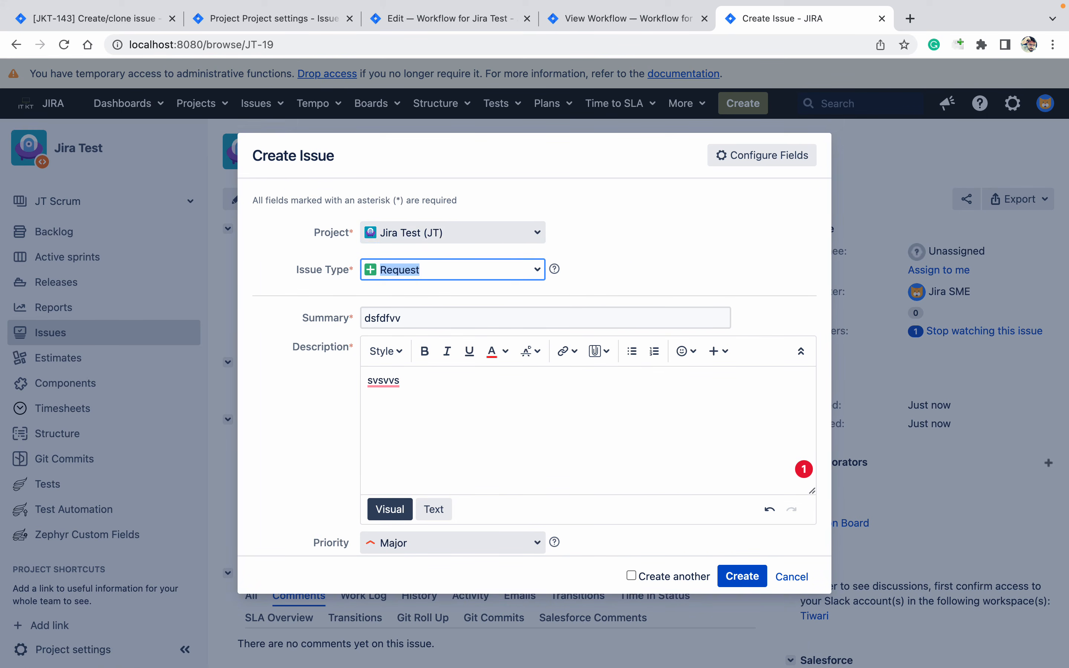
key(Tab)
key(Tab)
key(Tab)
key(Tab)
key(Tab)
key(Tab)
key(Tab)
key(Tab)
key(Tab)
key(Tab)
key(Tab)
key(Tab)
key(Tab)
key(Tab)
key(Tab)
key(Tab)
key(Tab)
key(Tab)
key(Tab)
key(Tab)
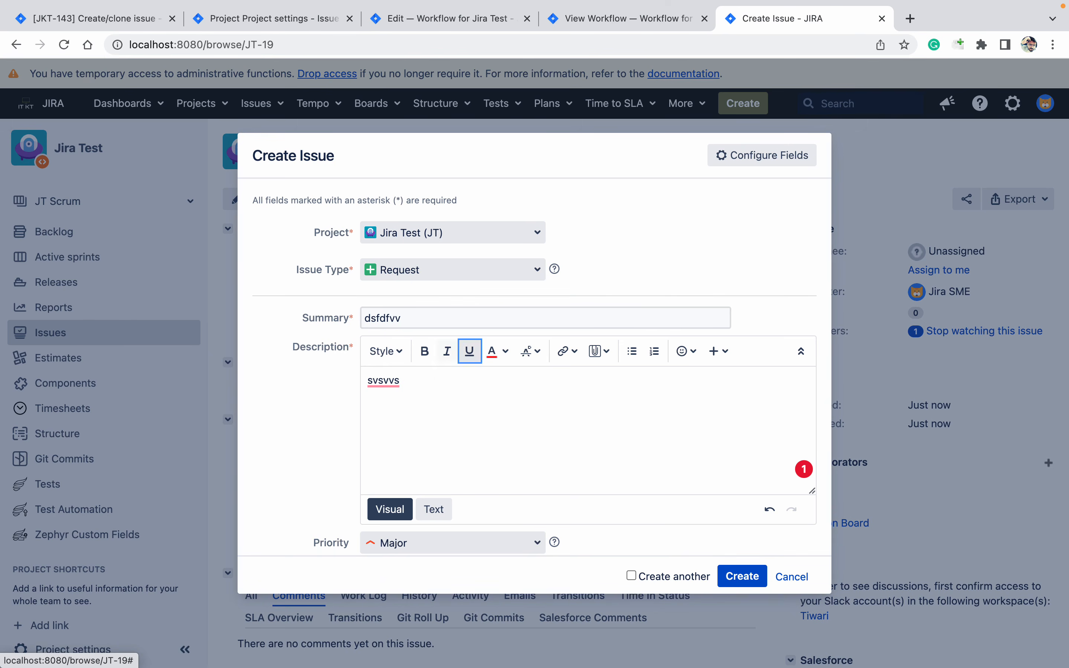
key(Tab)
key(Tab)
key(Tab)
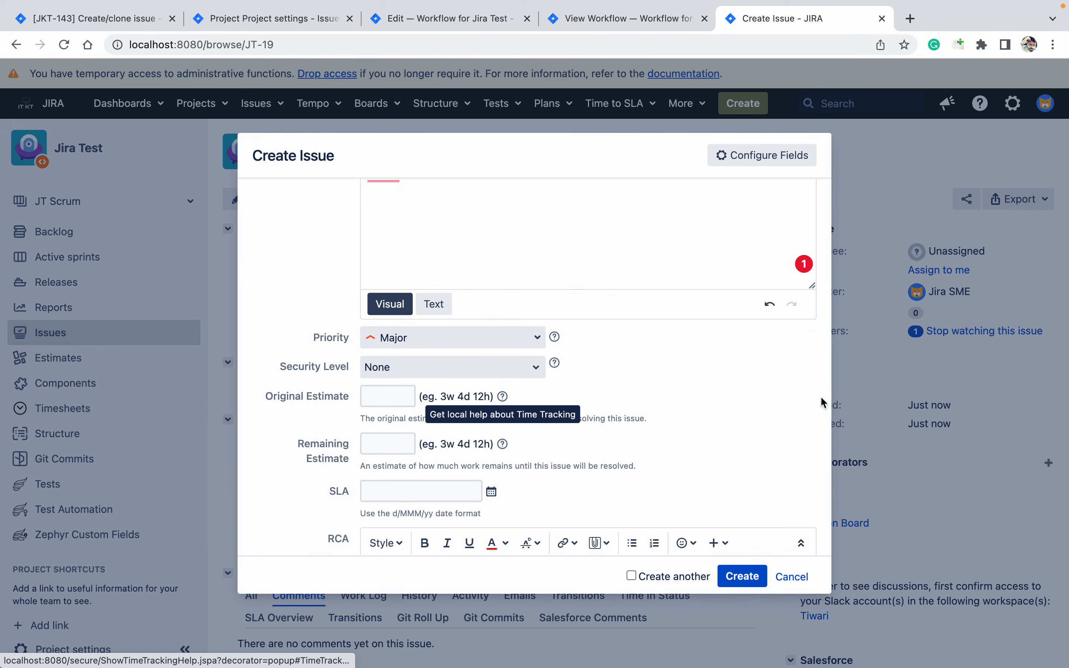
key(Tab)
key(Tab)
key(Tab)
key(Tab)
key(Tab)
key(Tab)
key(Tab)
key(Tab)
key(Tab)
key(Tab)
key(Tab)
key(Tab)
key(Tab)
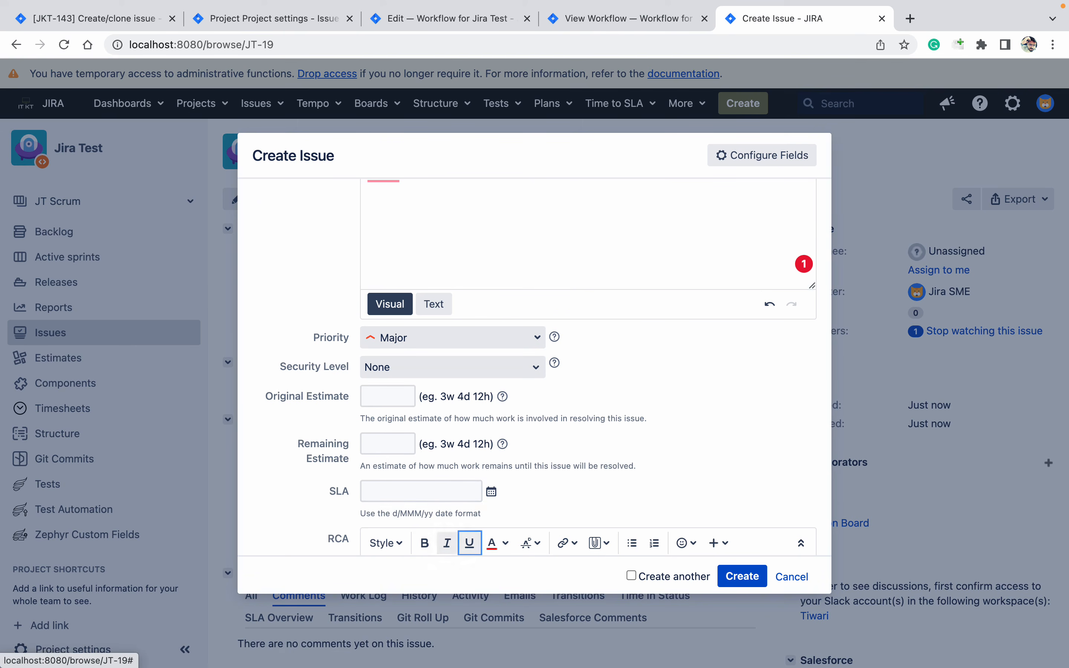
key(Tab)
key(Tab)
key(Tab)
key(Tab)
key(Tab)
key(Tab)
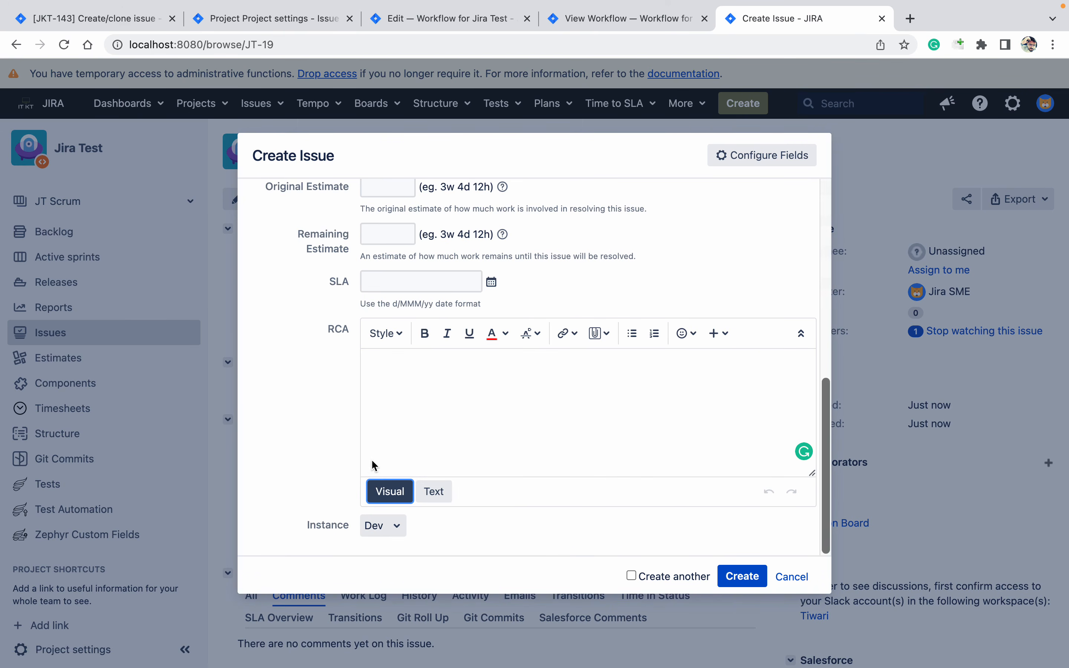
Set Instance to Prod, create request JT-20, and open it
click(380, 530)
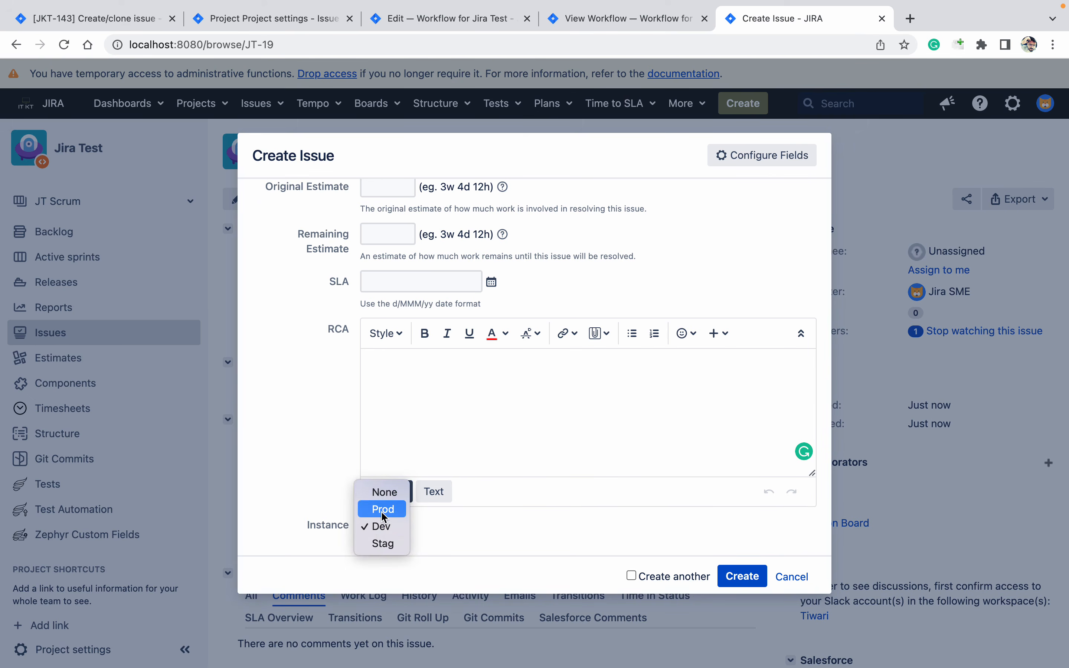
click(382, 510)
click(744, 577)
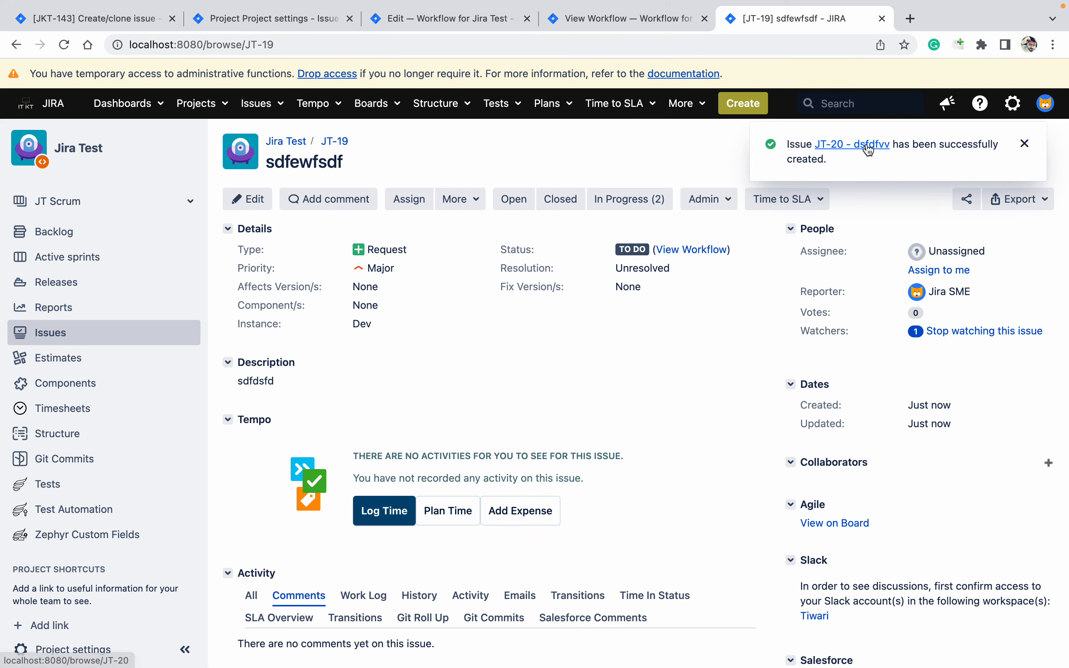
click(869, 147)
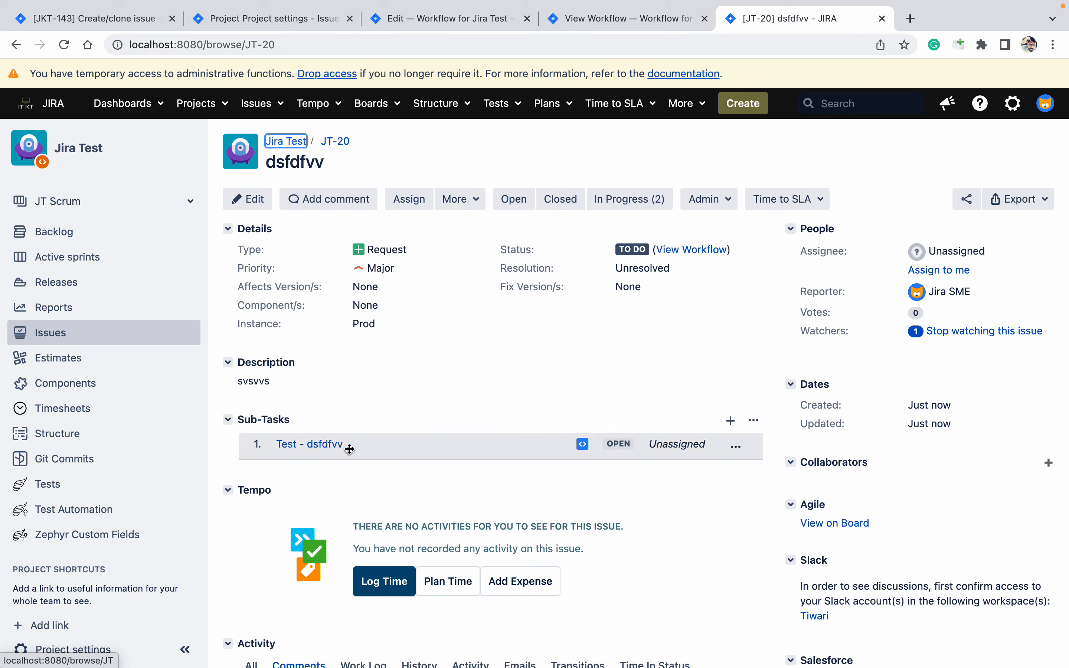
Open sub-task JT-21 'Test - dsfdfvv' from JT-20's Sub-Tasks section
click(335, 446)
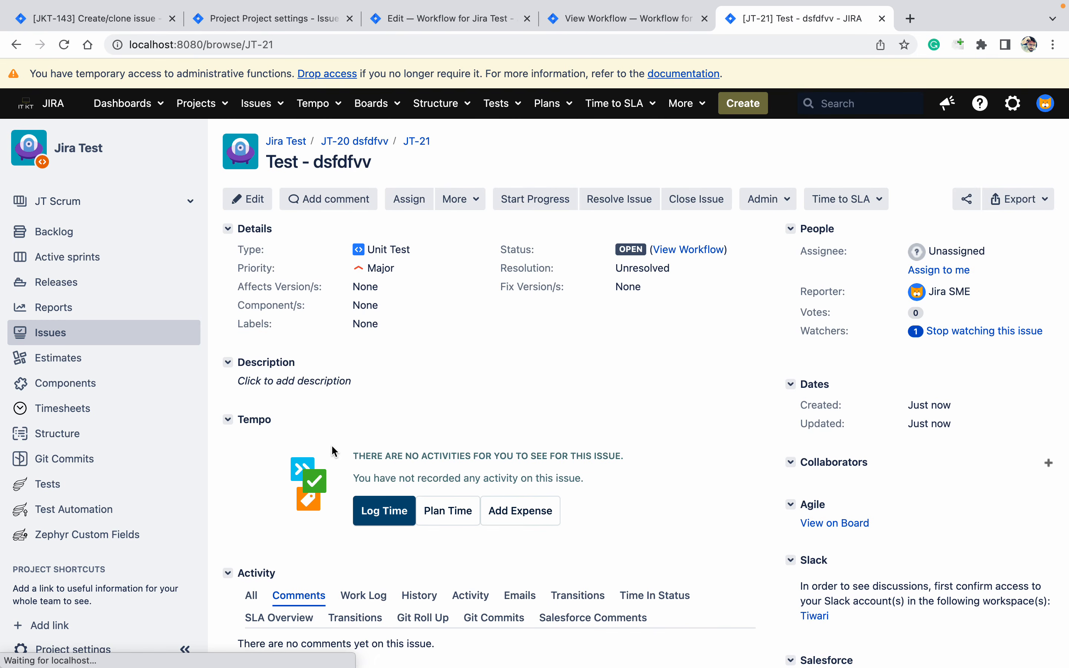